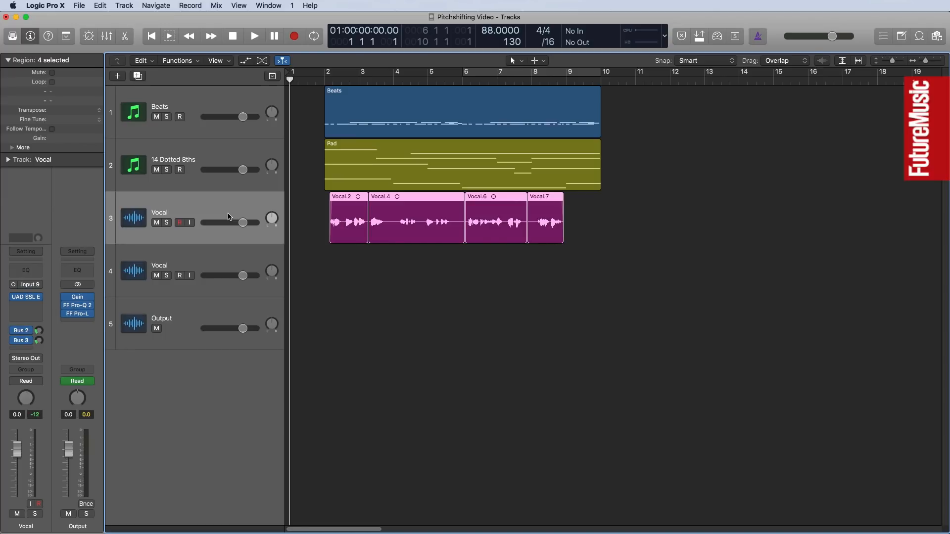
# Deselect the vocal regions, play the whole arrangement through, and return the playhead to the start.
pyautogui.click(425, 352)
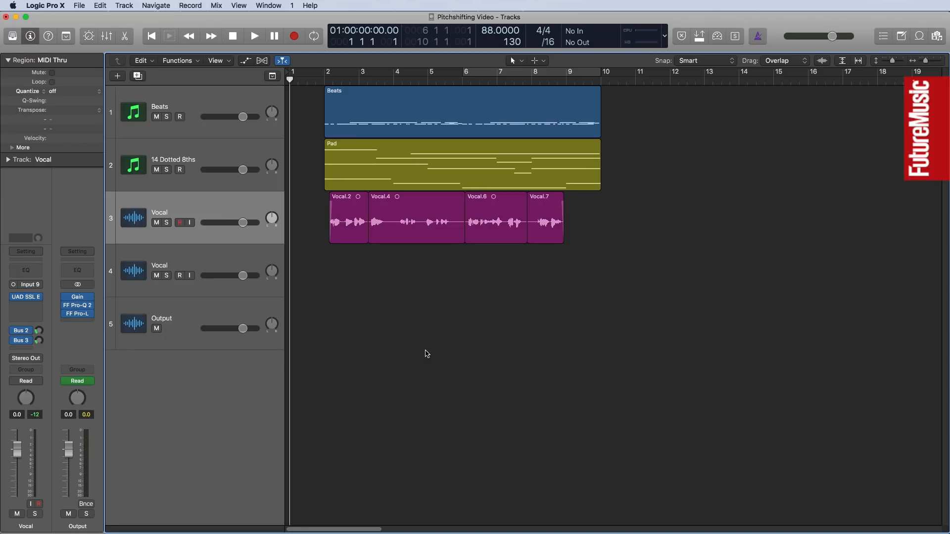
pyautogui.press('space')
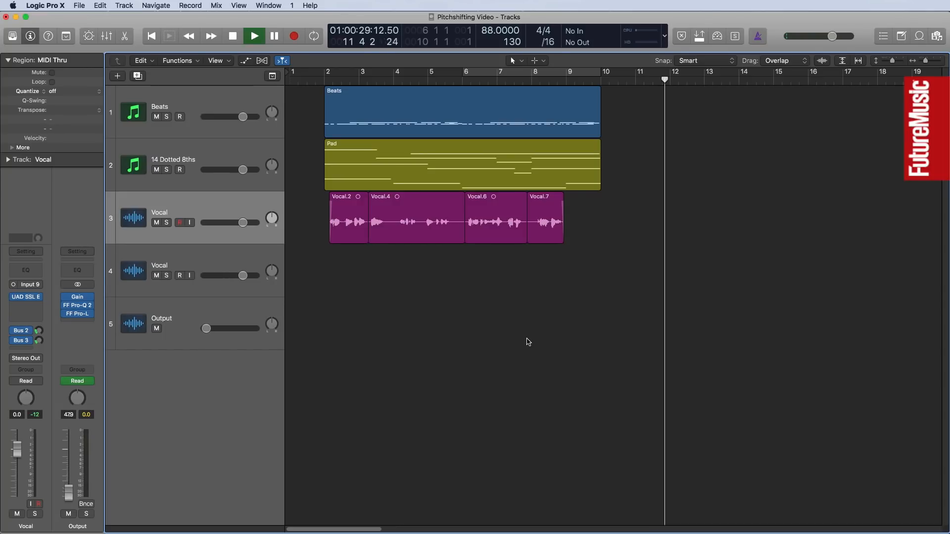
pyautogui.press('space')
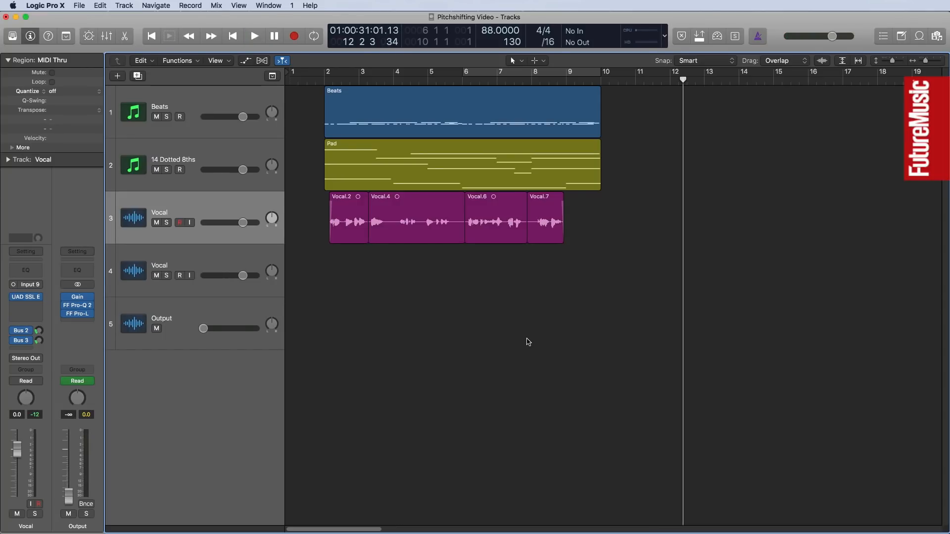
pyautogui.press('Return')
# Copy the first and last vocal regions, Vocal.2 and Vocal.7, straight down onto the second Vocal track.
pyautogui.click(346, 219)
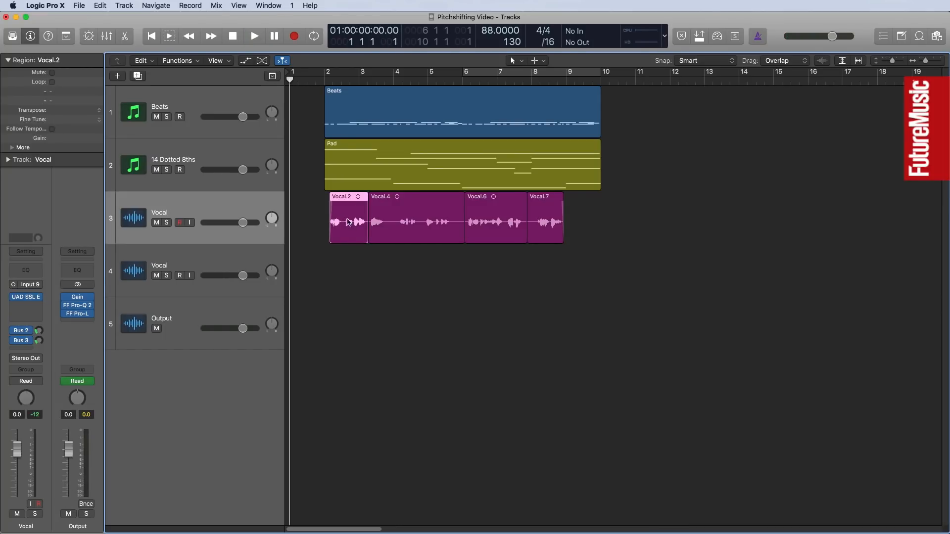
pyautogui.keyDown('shift'); pyautogui.click(546, 219); pyautogui.keyUp('shift')
pyautogui.moveTo(341, 233); pyautogui.dragTo(342, 254)
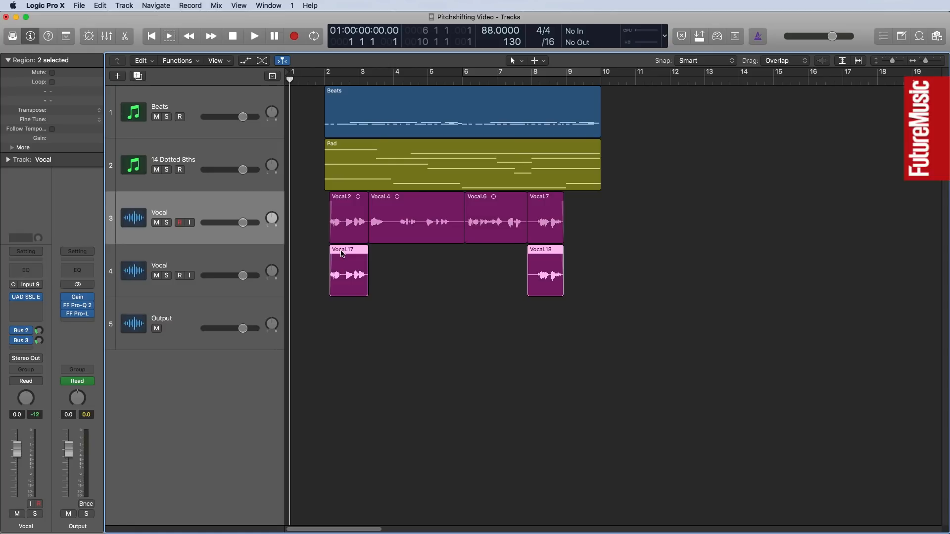
# Select the second Vocal track and view its Melodyne plug-in window, then close it.
pyautogui.click(230, 255)
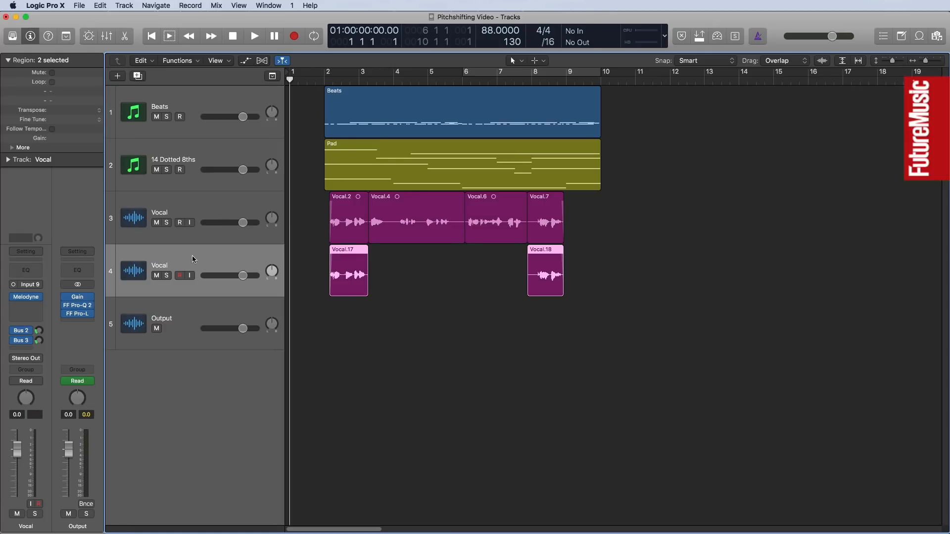
pyautogui.moveTo(25, 297)
pyautogui.click(25, 297)
pyautogui.moveTo(202, 102); pyautogui.dragTo(195, 59)
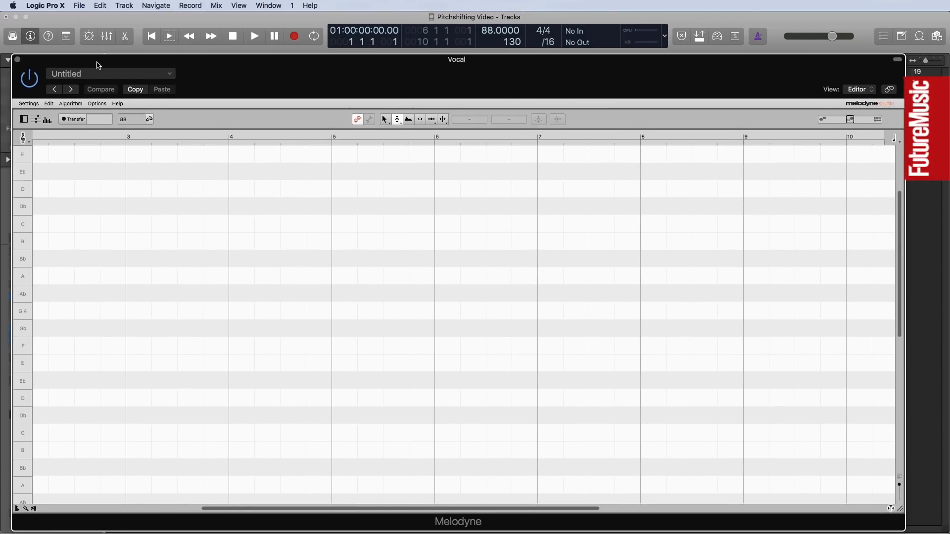
pyautogui.click(18, 59)
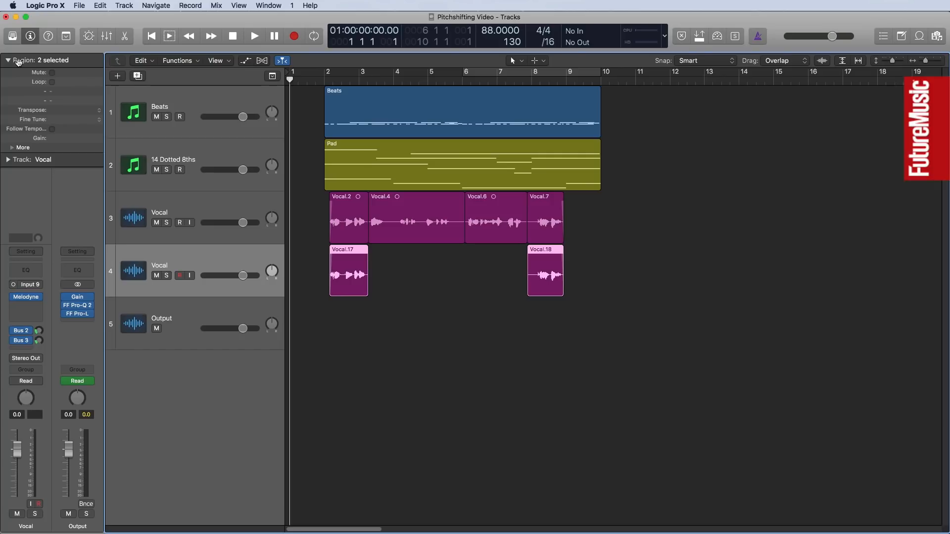
# Copy the UAD SSL E insert from Vocal track 3 to Vocal track 4, below Melodyne, using the mixer.
pyautogui.click(108, 35)
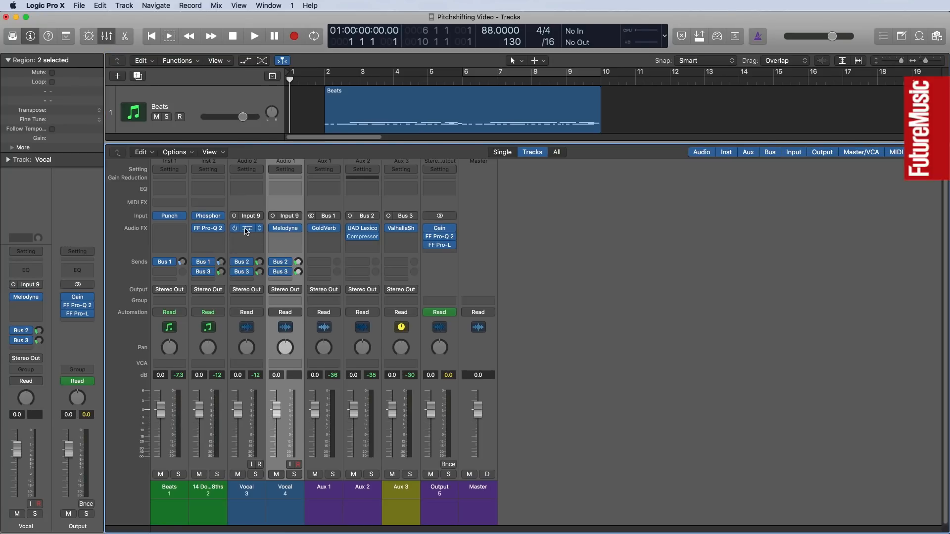
pyautogui.moveTo(246, 230); pyautogui.dragTo(280, 241)
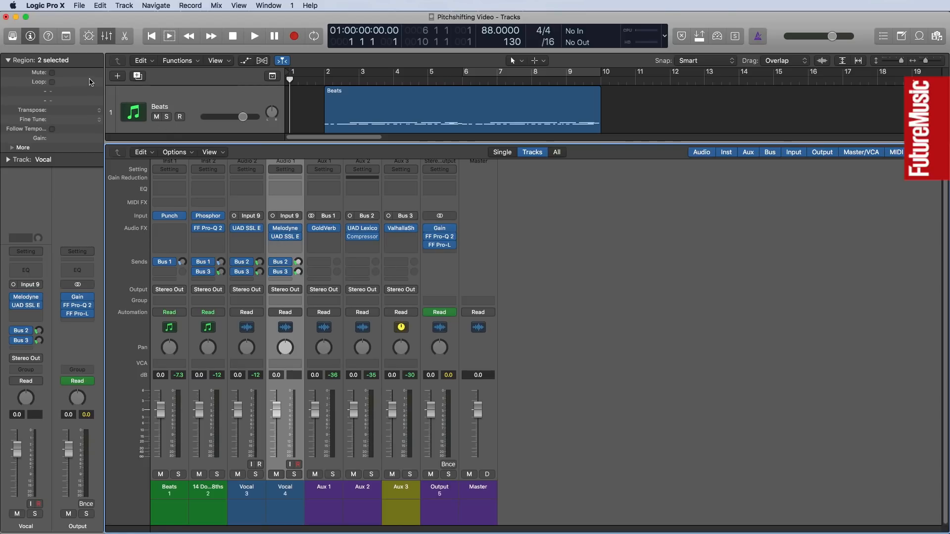
pyautogui.click(106, 40)
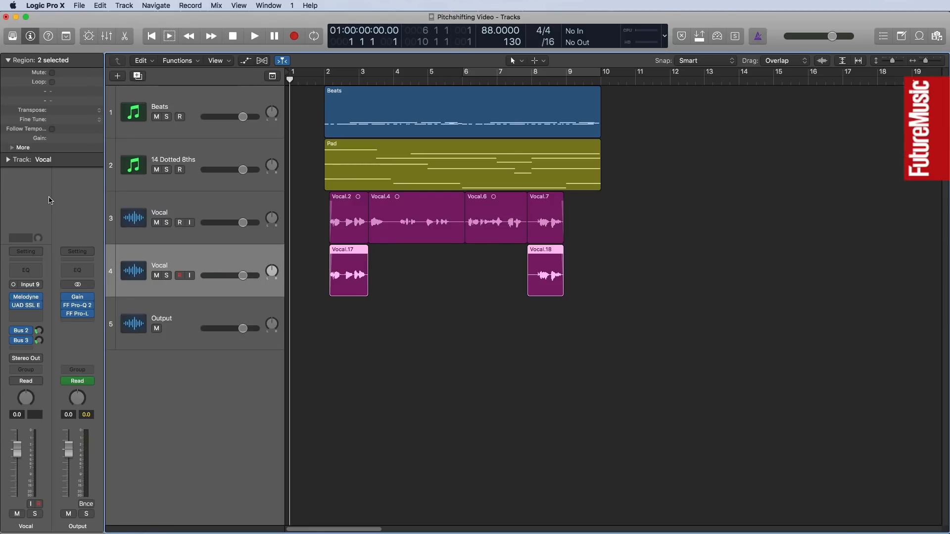
# Transfer the copied vocal phrases into Melodyne on track 4 by playing the song through, and bring the detected notes from bar 2 into view.
pyautogui.moveTo(25, 301)
pyautogui.click(26, 300)
pyautogui.moveTo(130, 61); pyautogui.dragTo(131, 45)
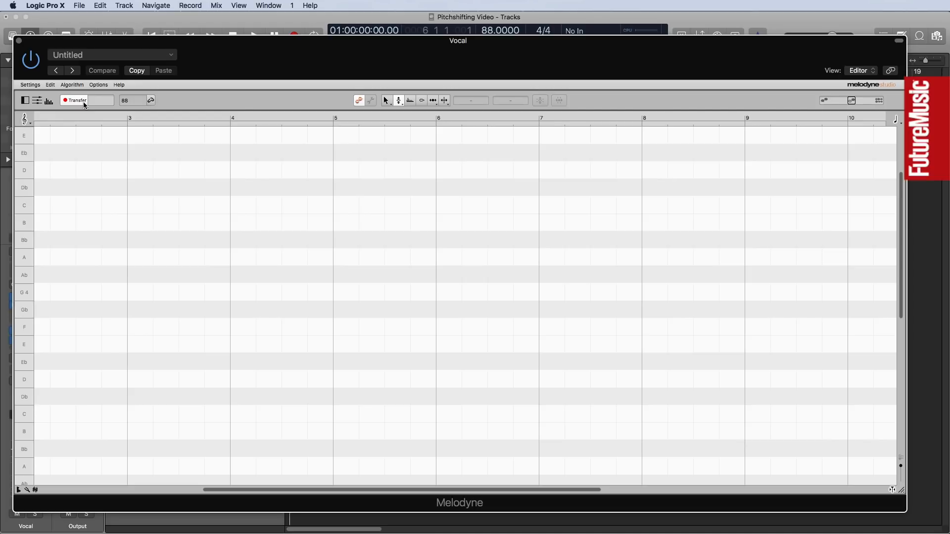
pyautogui.press('space')
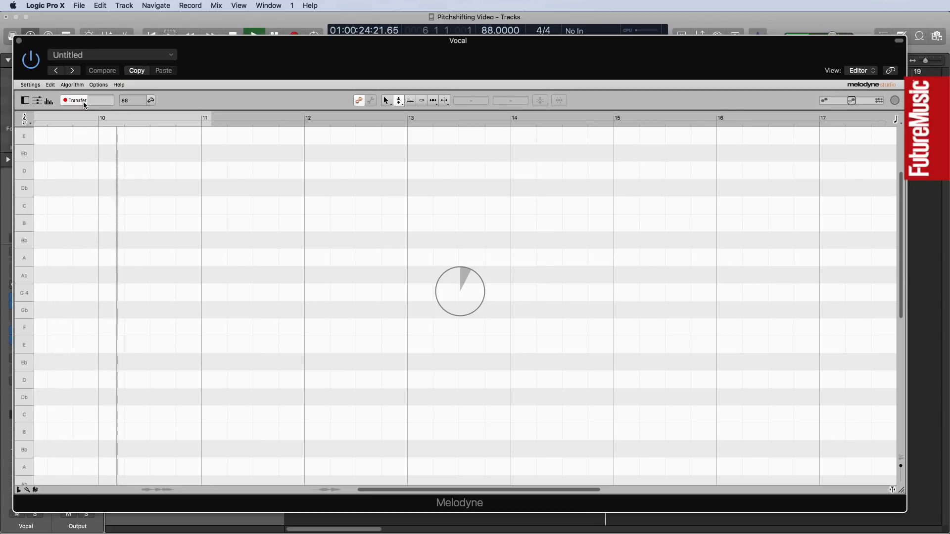
pyautogui.press('space')
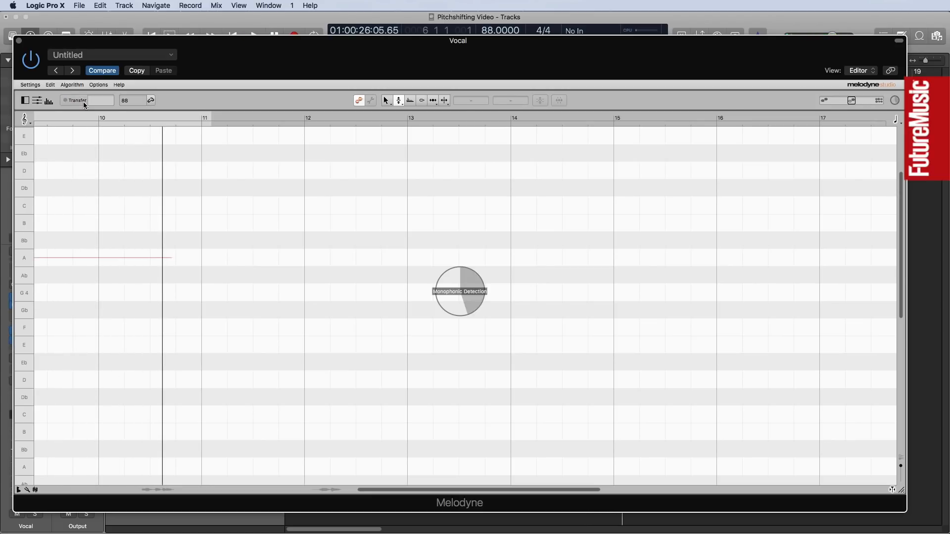
pyautogui.press('Return')
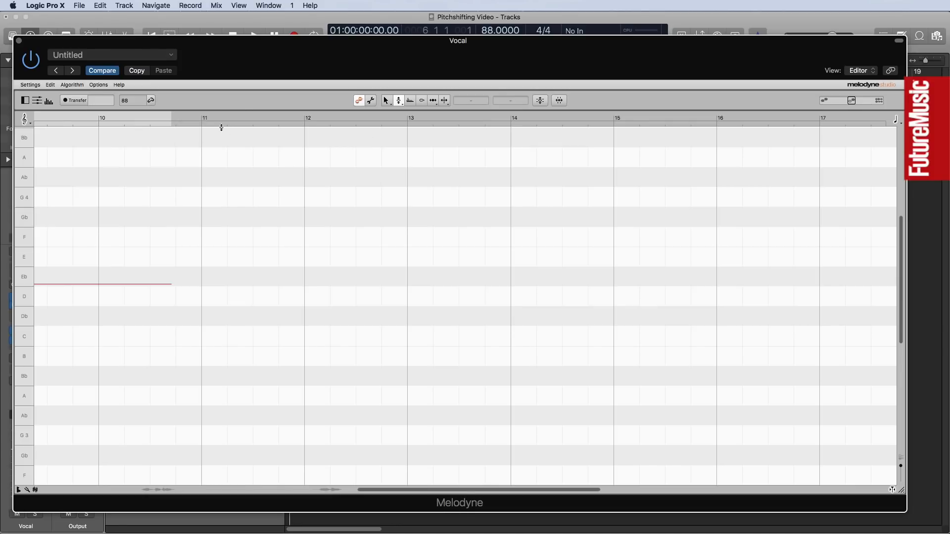
pyautogui.moveTo(528, 493); pyautogui.dragTo(284, 489)
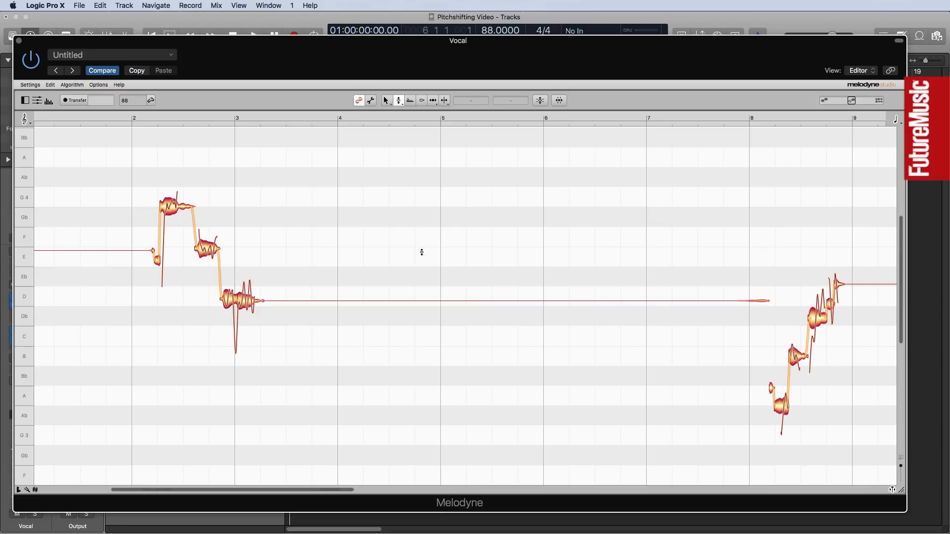
# Close Melodyne and set a cycle range from bar 2 to bar 4 around the first vocal phrase.
pyautogui.click(19, 41)
pyautogui.moveTo(328, 75); pyautogui.dragTo(394, 85)
pyautogui.press('space')
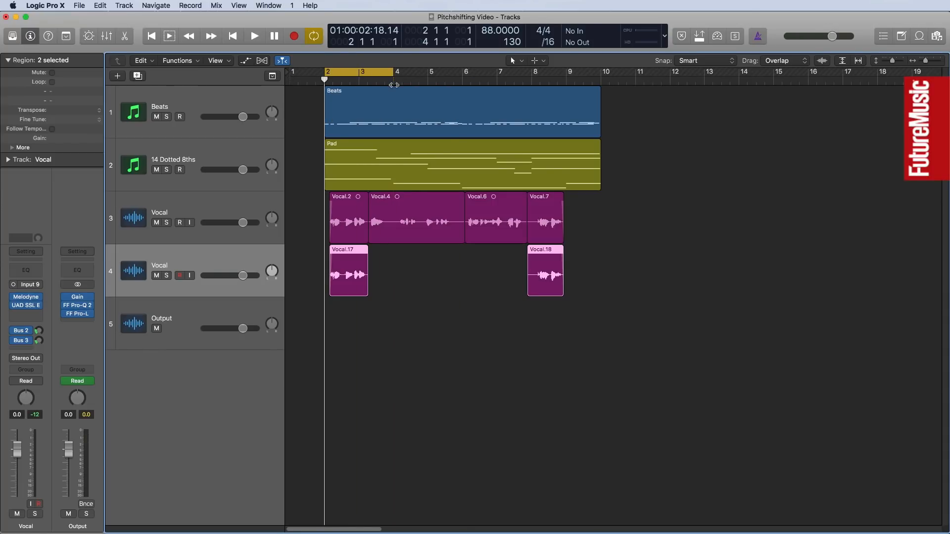
# Reopen Melodyne and raise the first phrase's four main notes to B4, A4, G4 and Gb4 during looped playback.
pyautogui.moveTo(29, 301)
pyautogui.click(28, 297)
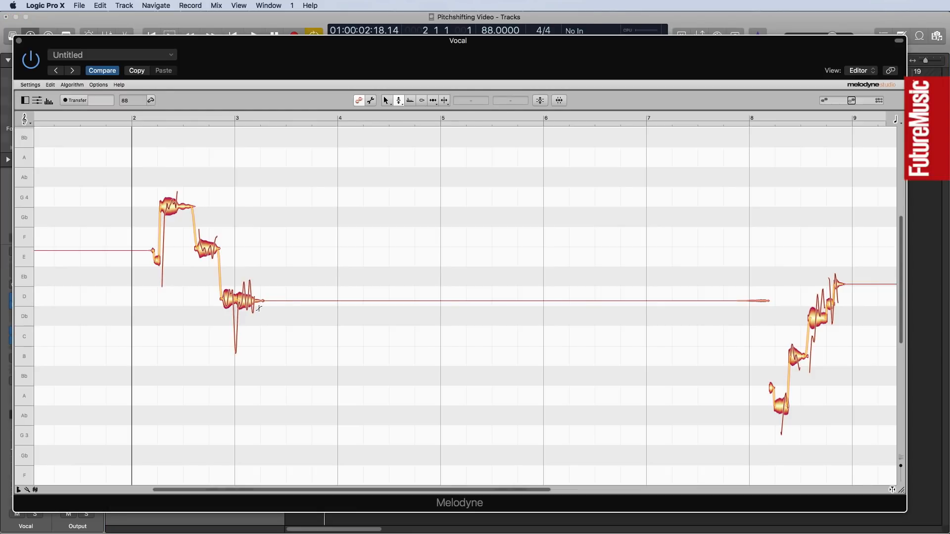
pyautogui.scroll(3, 305, 318)
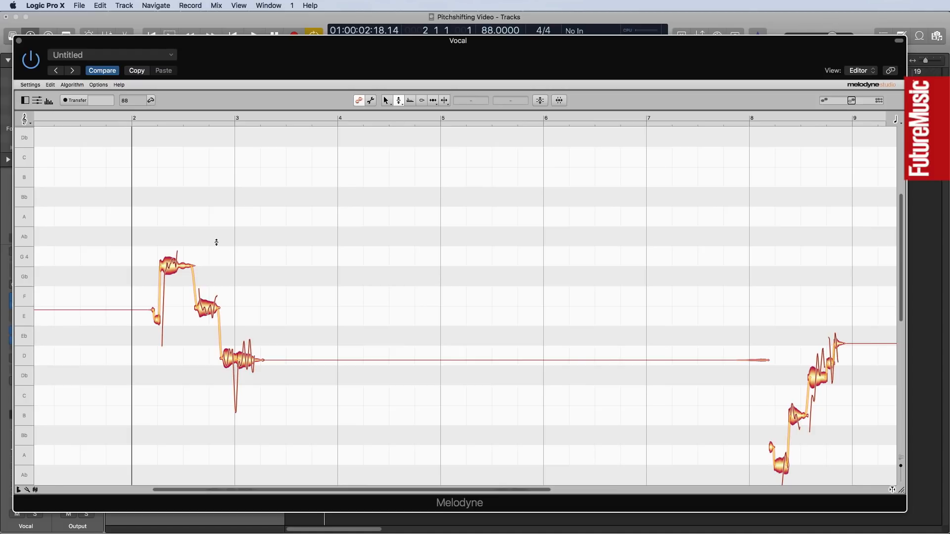
pyautogui.press('space')
pyautogui.moveTo(168, 267); pyautogui.dragTo(176, 177)
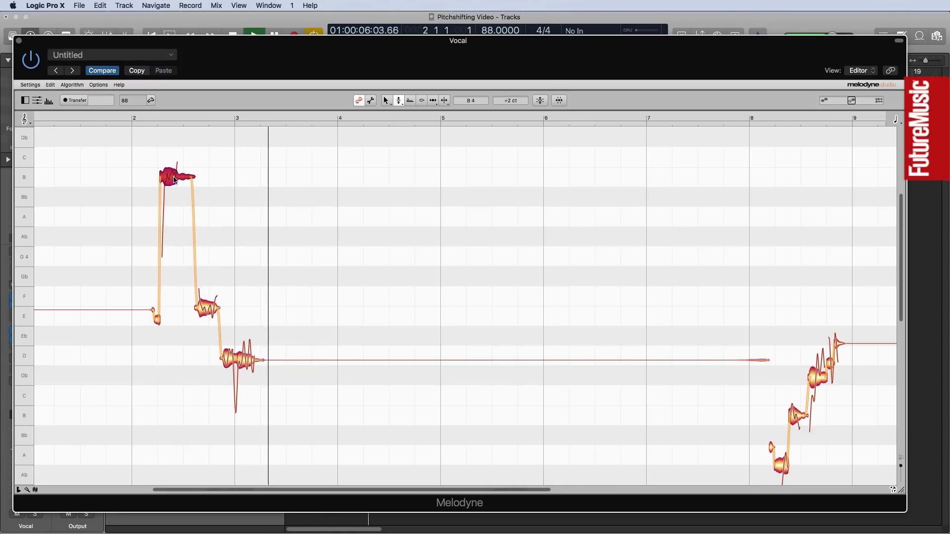
pyautogui.moveTo(208, 309); pyautogui.dragTo(211, 218)
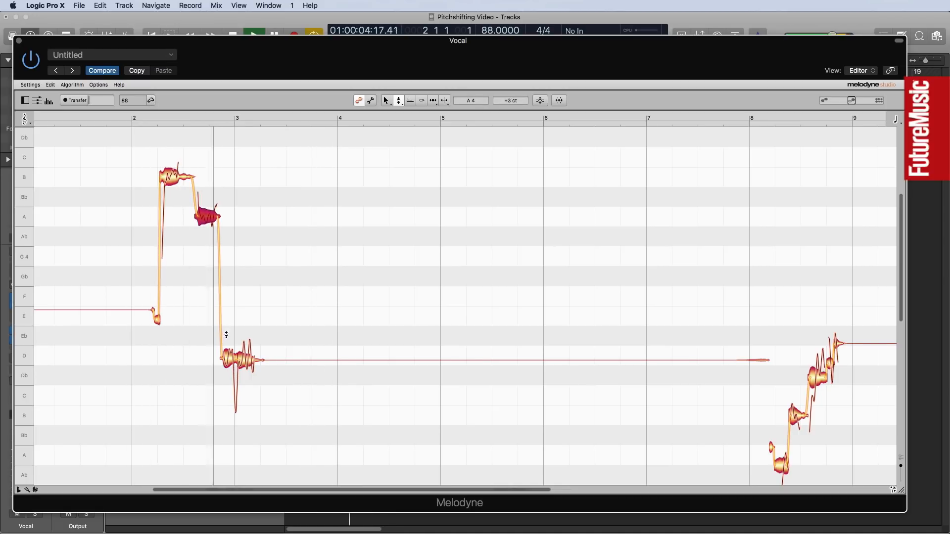
pyautogui.moveTo(228, 346); pyautogui.dragTo(228, 245)
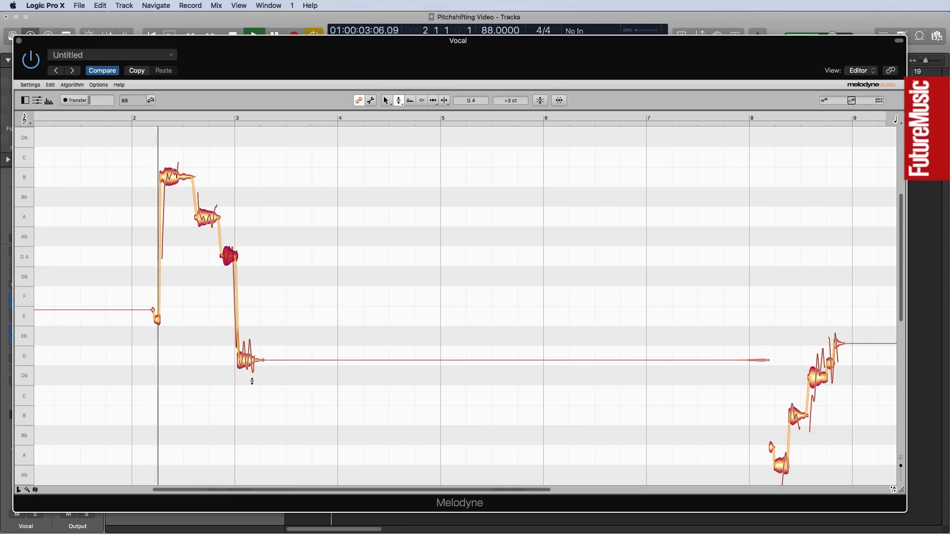
pyautogui.moveTo(247, 361); pyautogui.dragTo(245, 276)
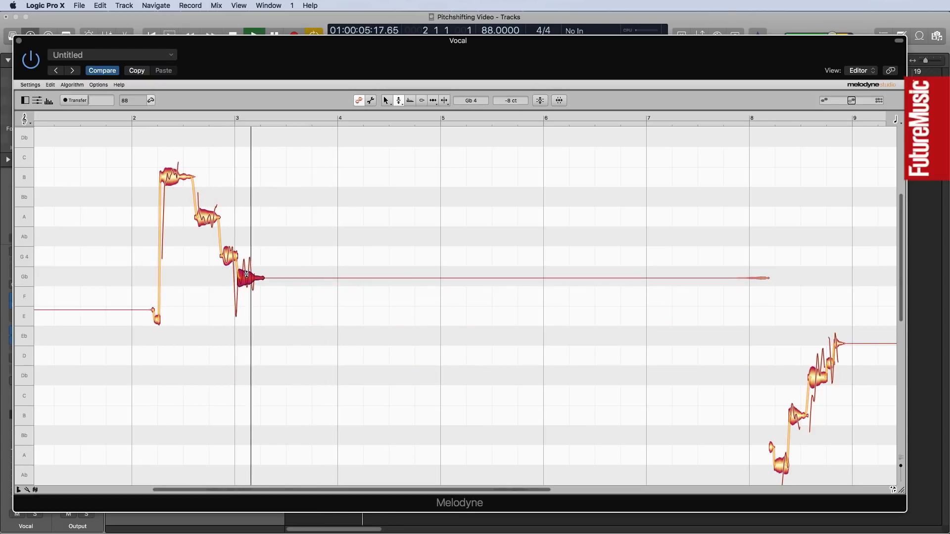
# Fine-tune the phrase's A4 note up to +48 ct by ear and stop playback.
pyautogui.click(207, 218)
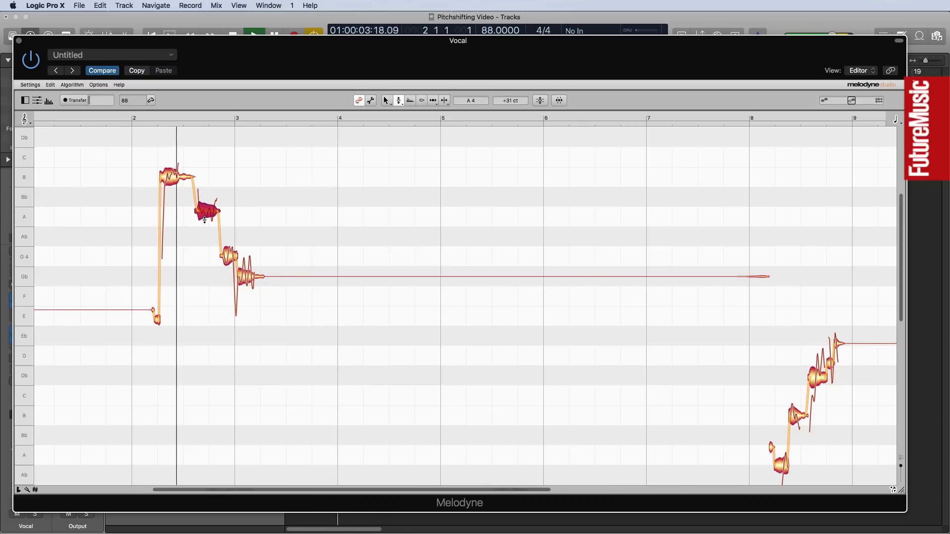
pyautogui.moveTo(206, 213); pyautogui.dragTo(206, 208)
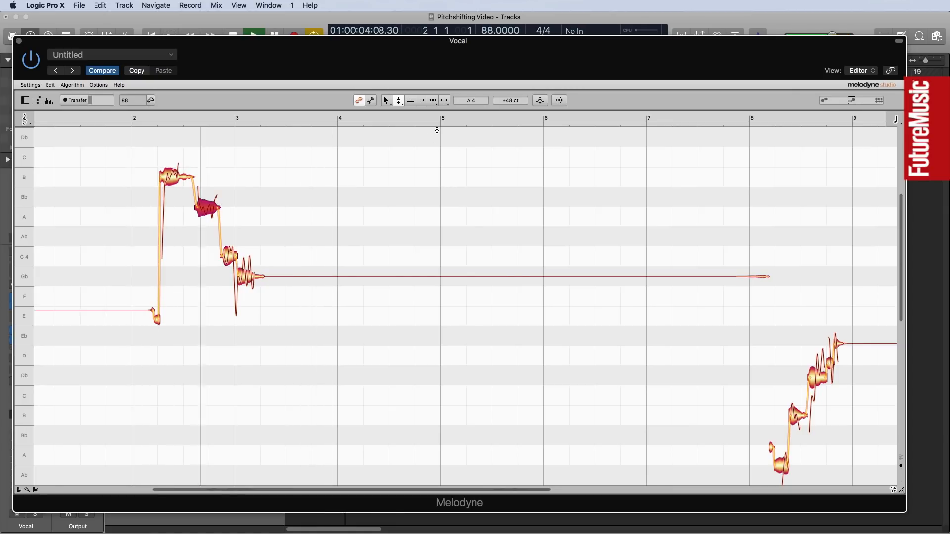
pyautogui.press('space')
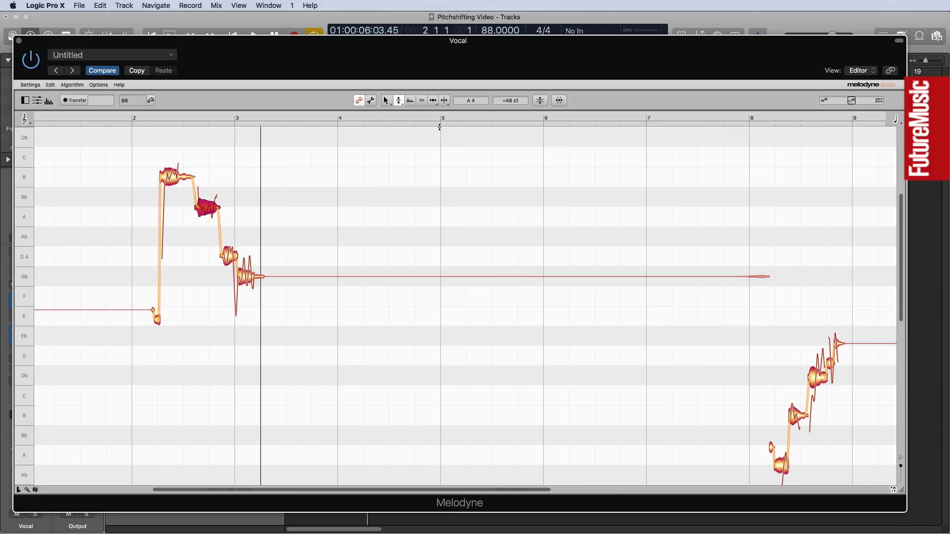
# Reduce the pitch modulation of the four raised notes to 48% with the Pitch Modulation tool.
pyautogui.click(400, 101)
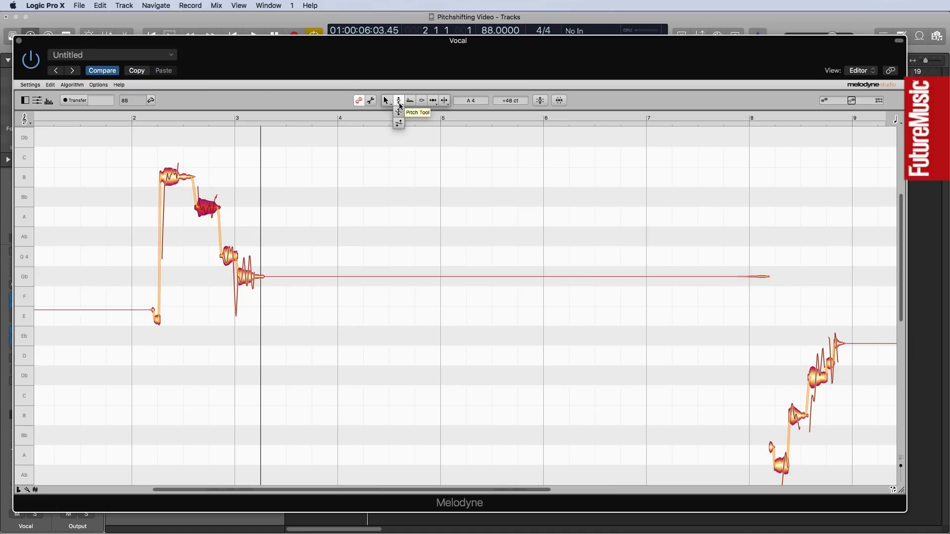
pyautogui.click(399, 114)
pyautogui.moveTo(166, 150); pyautogui.dragTo(242, 299)
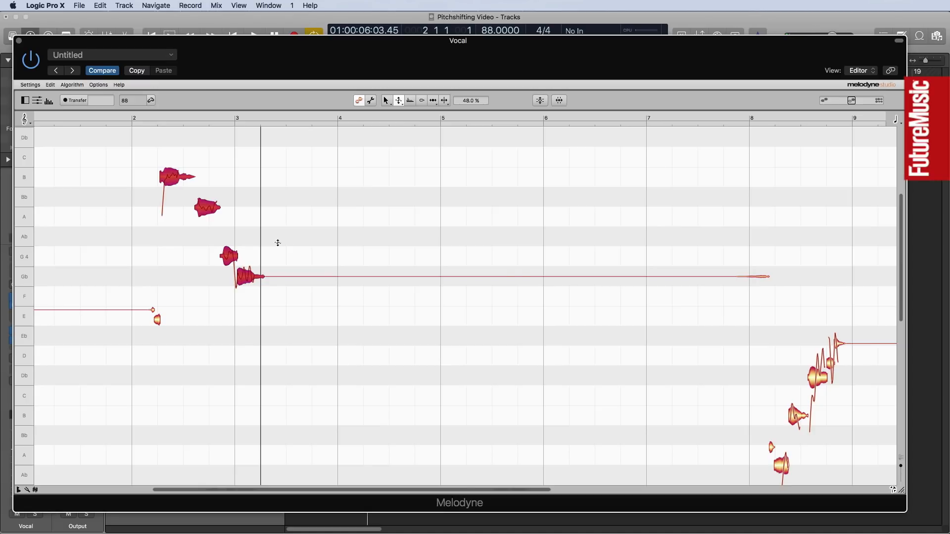
pyautogui.click(246, 247)
pyautogui.click(242, 279)
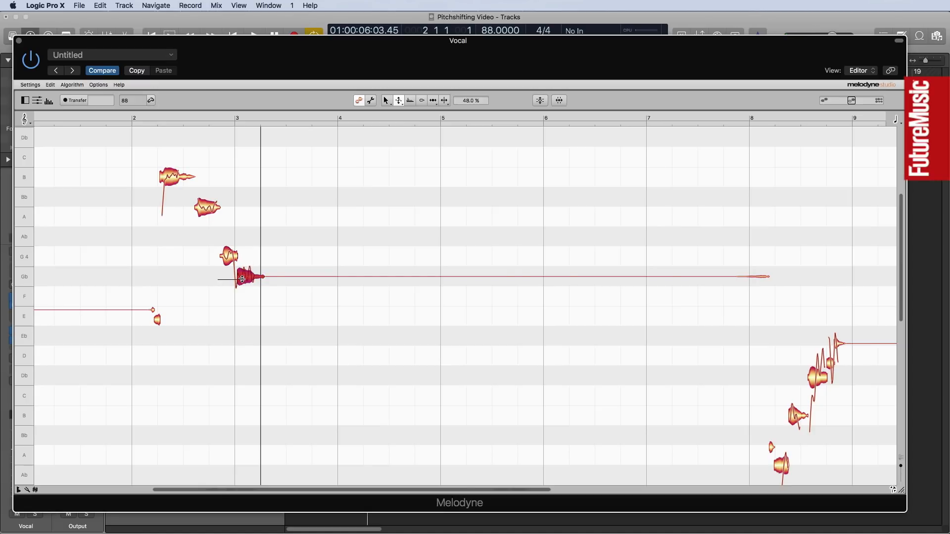
pyautogui.click(287, 277)
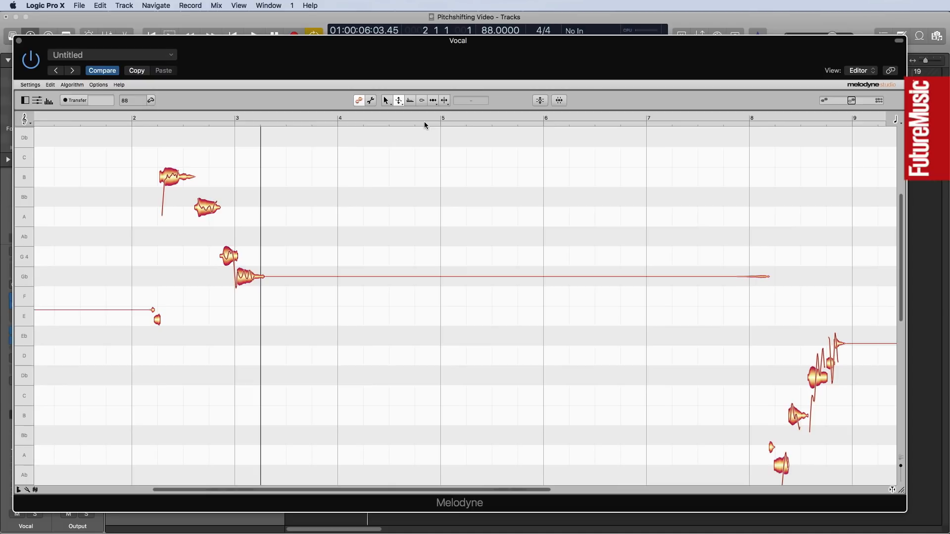
# Lower the amplitude of the phrase's detuned A4 note to -8.40 dB, checking the level in looped playback.
pyautogui.click(422, 102)
pyautogui.moveTo(209, 207); pyautogui.dragTo(204, 226)
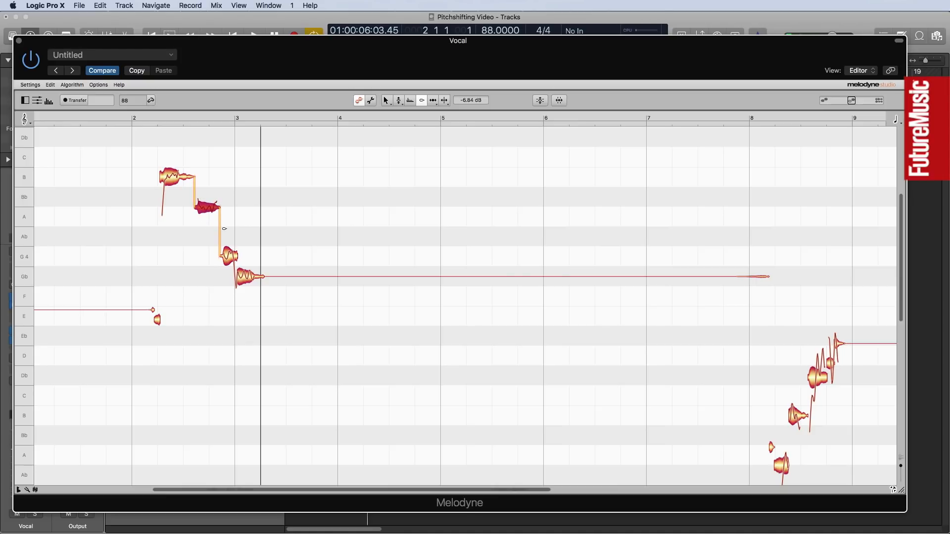
pyautogui.press('space')
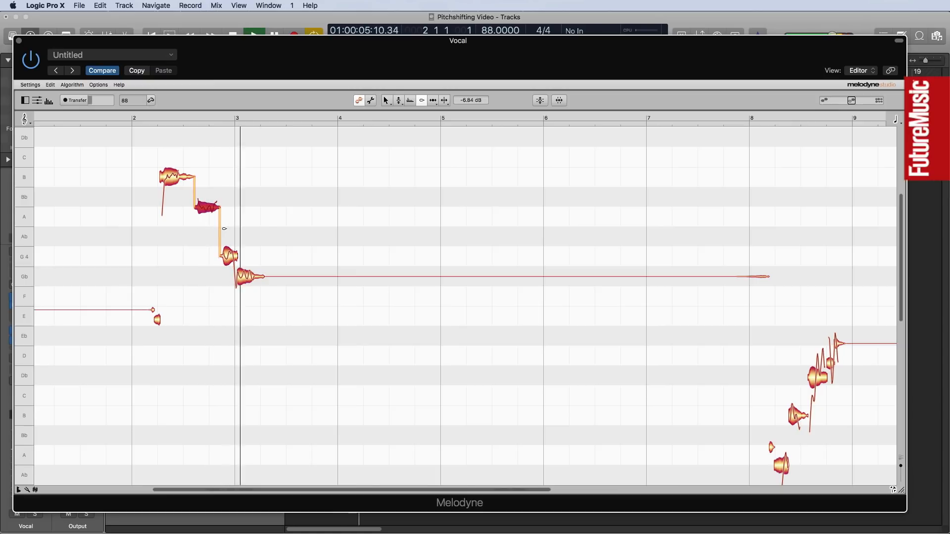
pyautogui.moveTo(212, 208); pyautogui.dragTo(212, 215)
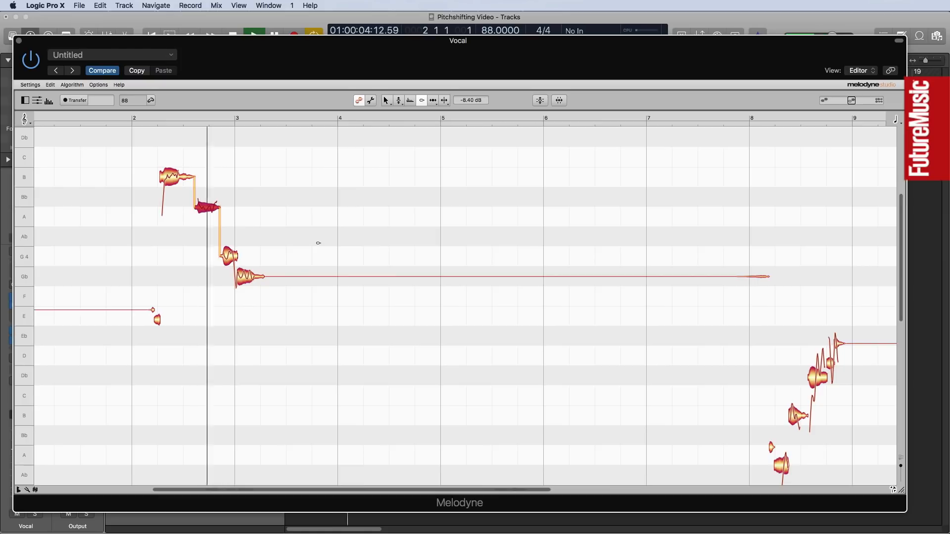
pyautogui.press('space')
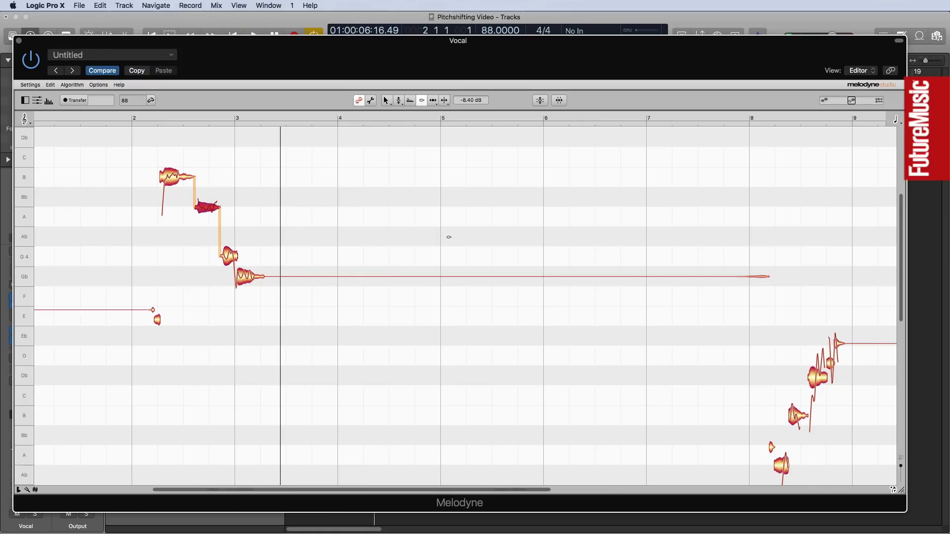
# Move the Melodyne window clear of the timeline and shift the two-bar cycle range to start at bar 8.
pyautogui.moveTo(285, 43); pyautogui.dragTo(296, 261)
pyautogui.moveTo(355, 82); pyautogui.dragTo(560, 97)
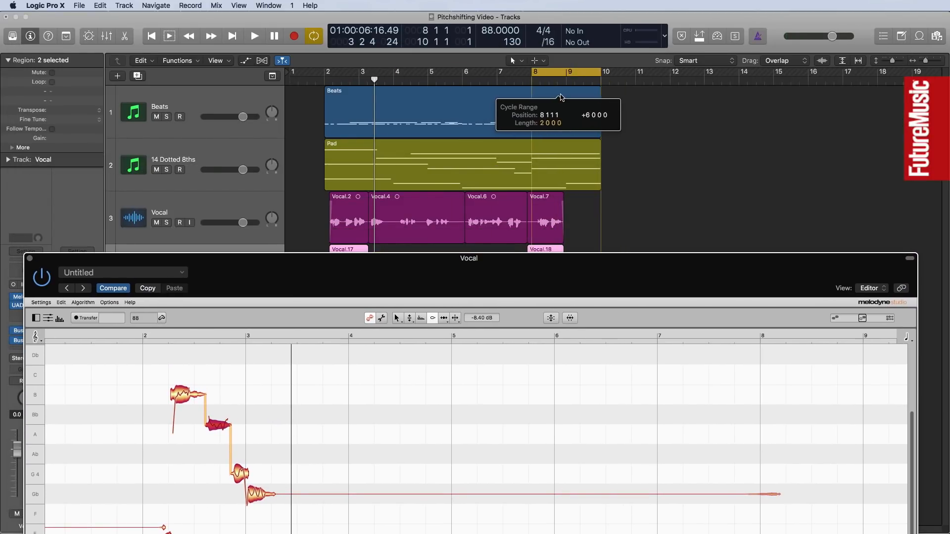
# Bring the phrase at bar 8 into view in the Melodyne editor with the Pitch tool active and audition it in the loop.
pyautogui.moveTo(599, 260); pyautogui.dragTo(602, 50)
pyautogui.click(420, 107)
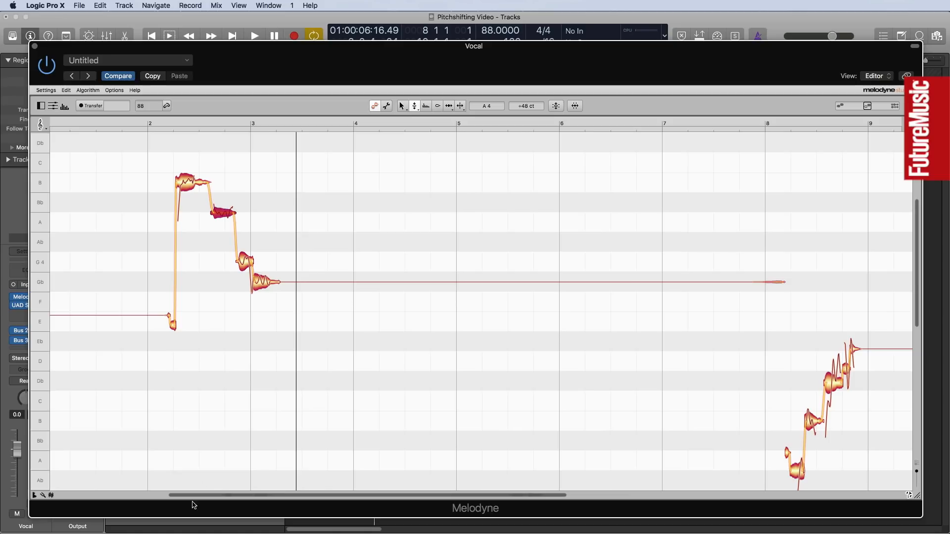
pyautogui.moveTo(199, 495); pyautogui.dragTo(357, 504)
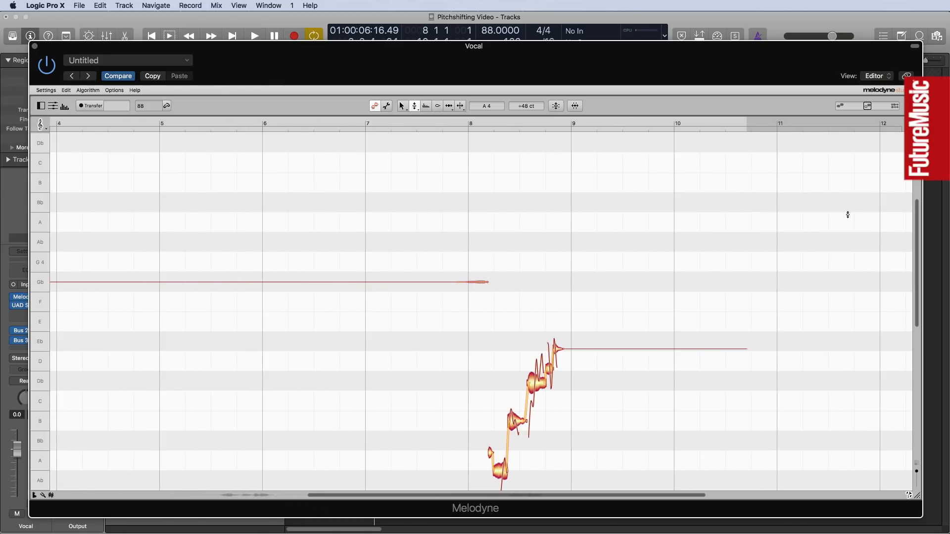
pyautogui.moveTo(916, 220); pyautogui.dragTo(921, 266)
pyautogui.press('space')
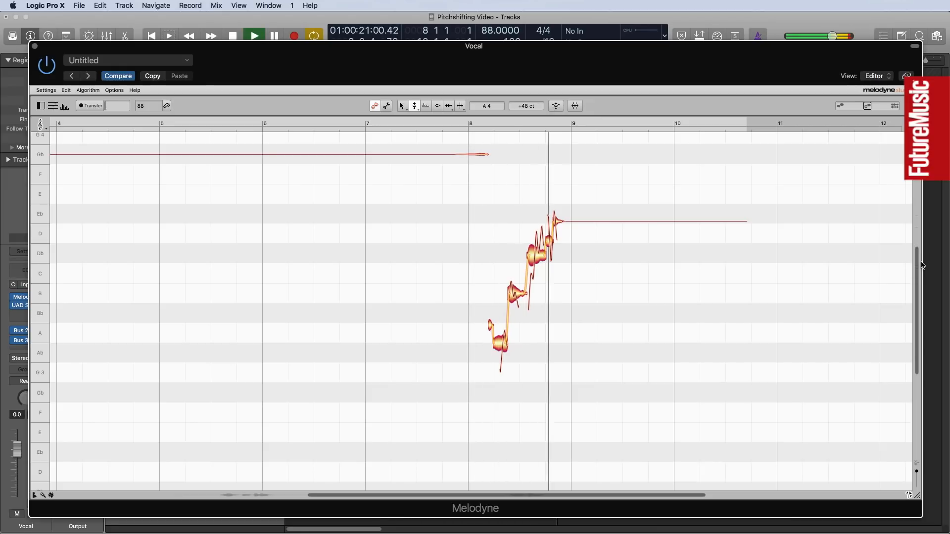
pyautogui.press('space')
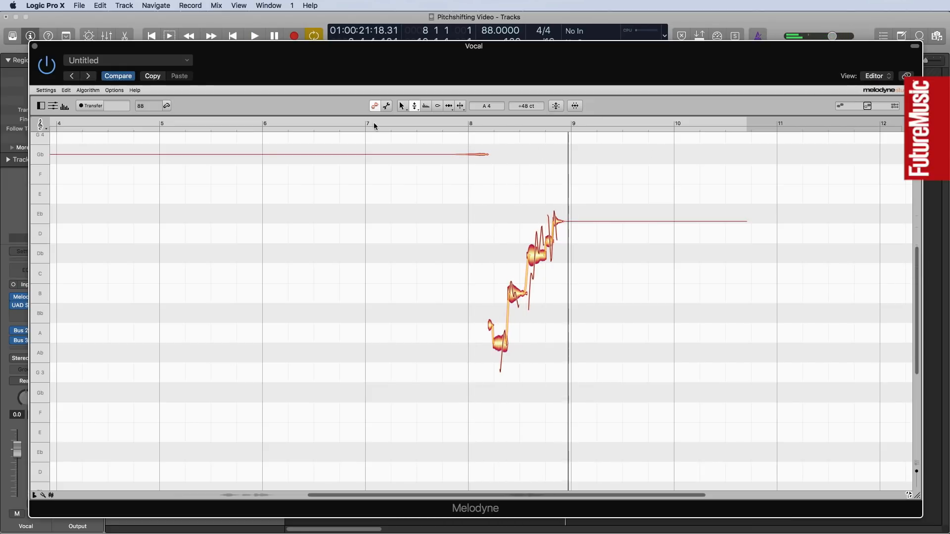
# Audition the phrase's A3, B3 and Db4 notes individually and split the Db4 note in two with the Note Separation tool.
pyautogui.click(501, 347)
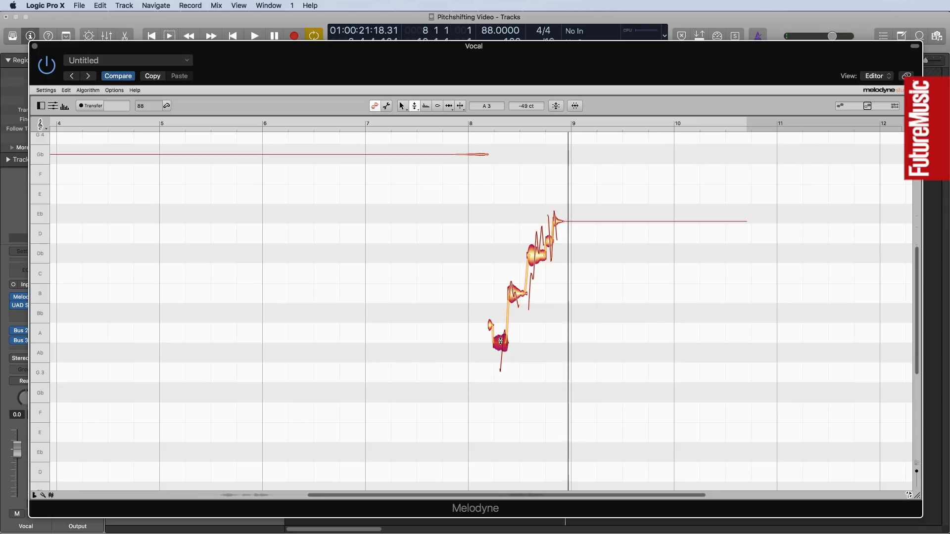
pyautogui.click(513, 297)
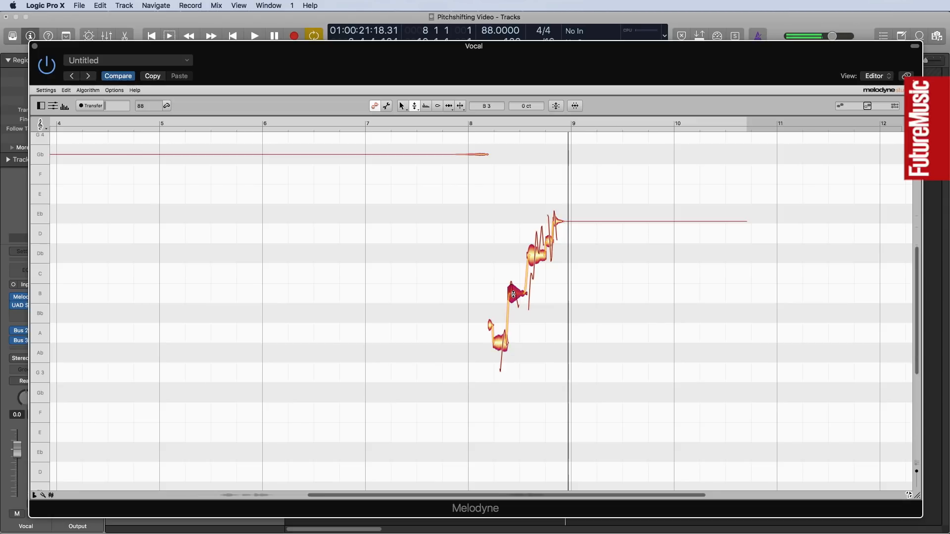
pyautogui.click(533, 256)
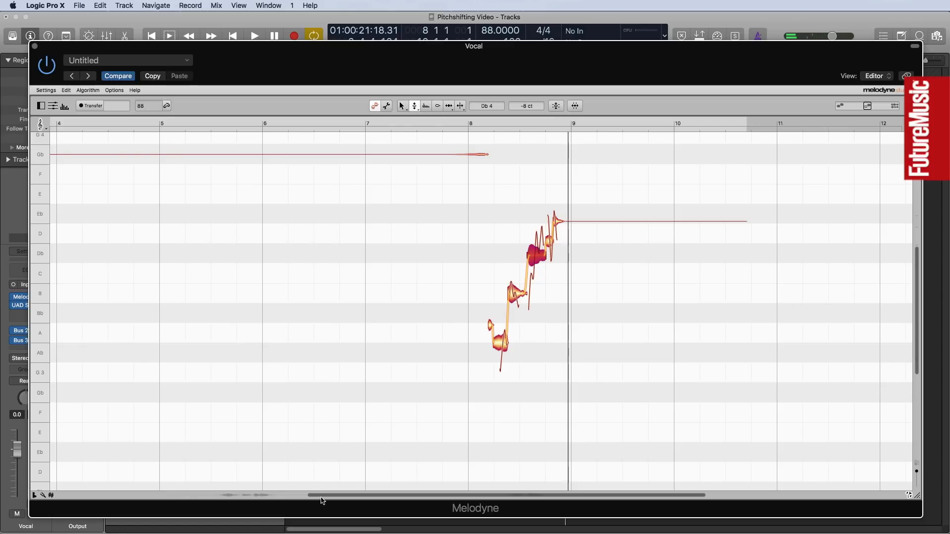
pyautogui.moveTo(310, 496); pyautogui.dragTo(429, 460)
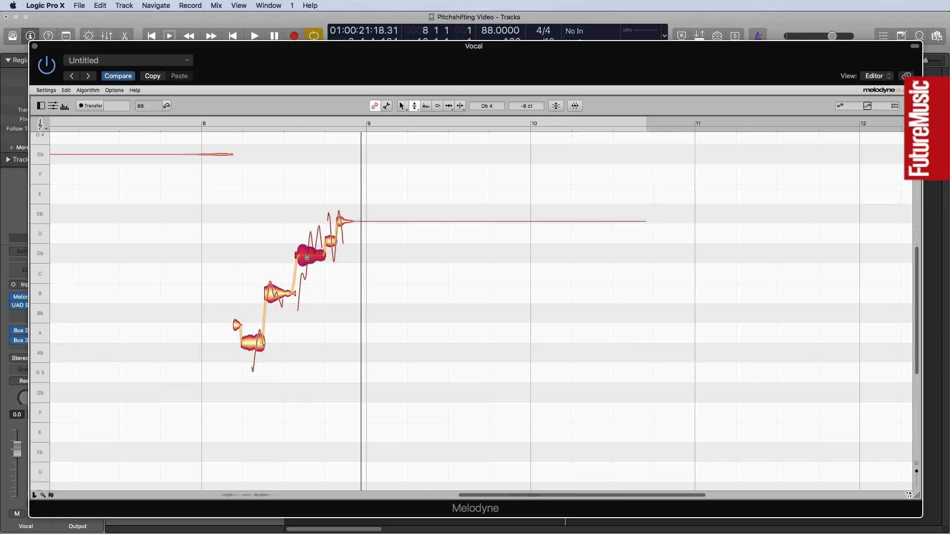
pyautogui.click(460, 106)
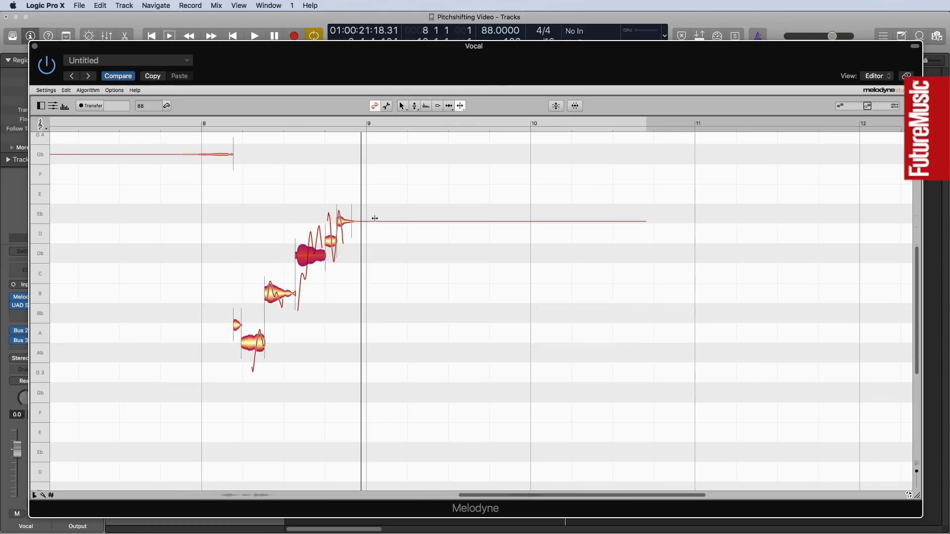
pyautogui.click(308, 256)
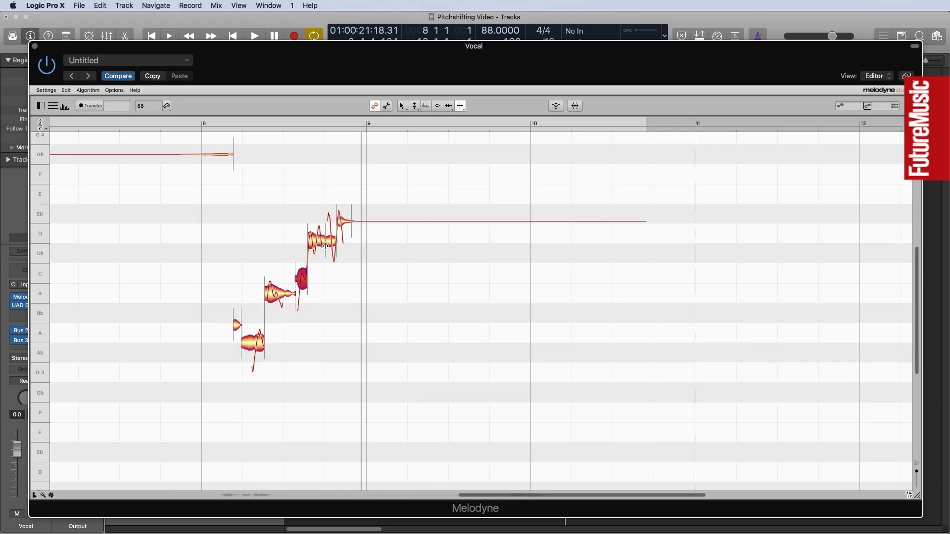
# Reduce the pitch modulation of all notes in the bar 8 phrase to 36% with the Pitch Modulation tool.
pyautogui.click(414, 105)
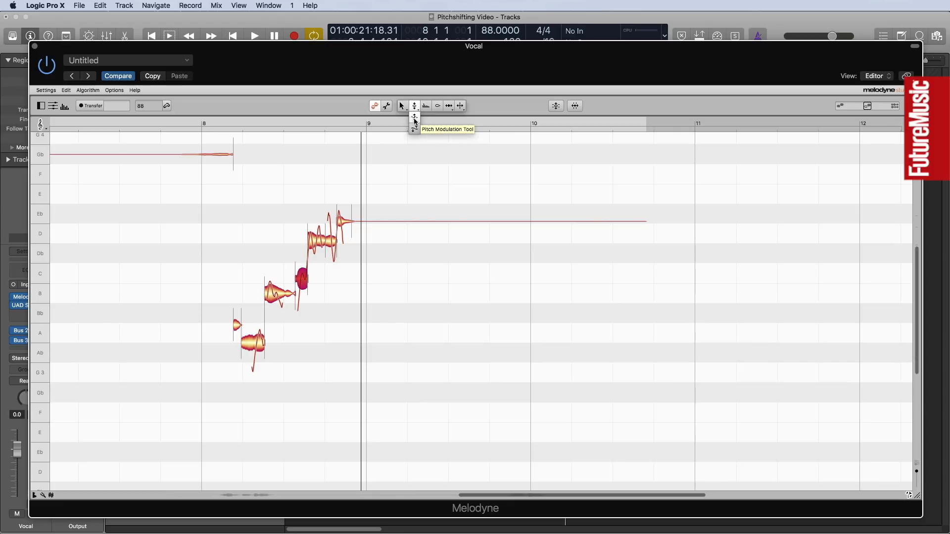
pyautogui.click(415, 124)
pyautogui.moveTo(224, 199); pyautogui.dragTo(377, 416)
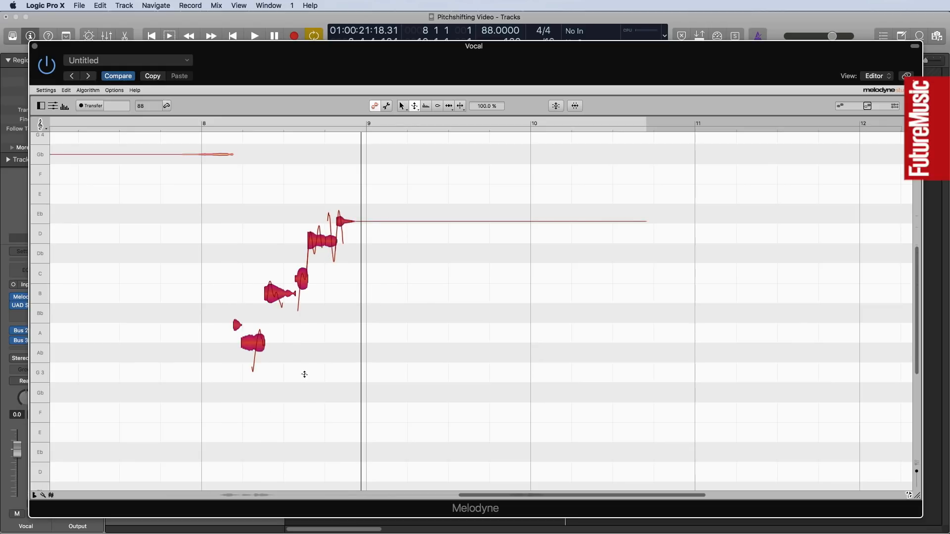
pyautogui.moveTo(272, 301); pyautogui.dragTo(277, 324)
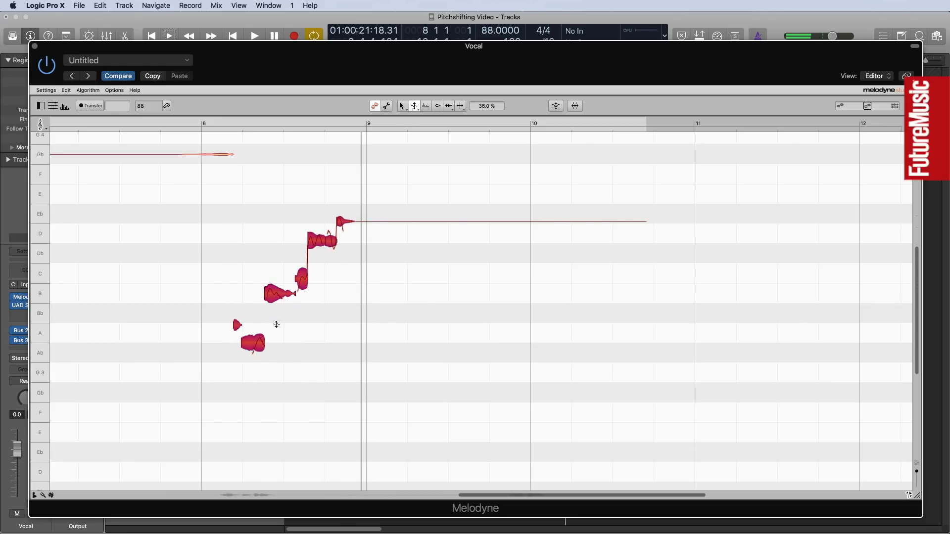
pyautogui.click(333, 344)
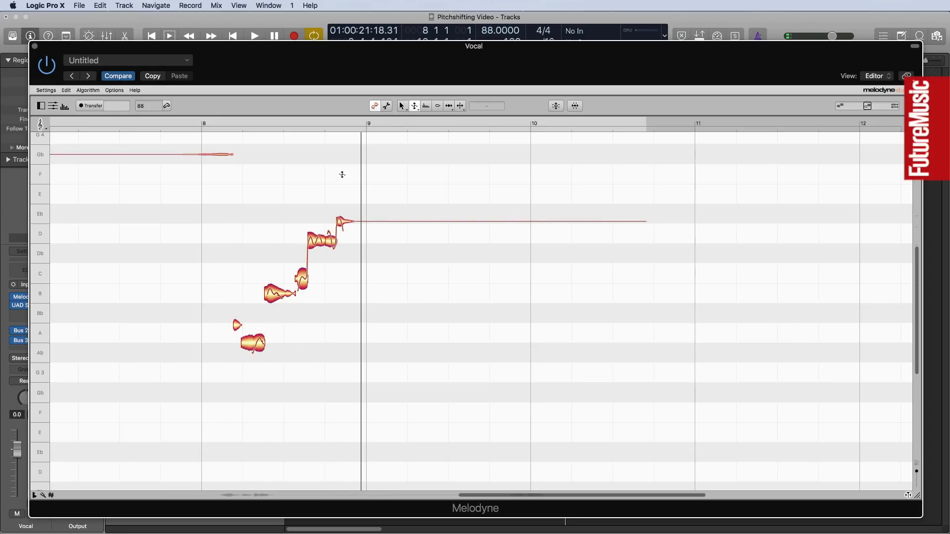
# During looped playback, raise the phrase's first long note to D4 and the B3 note after it to E4.
pyautogui.click(415, 106)
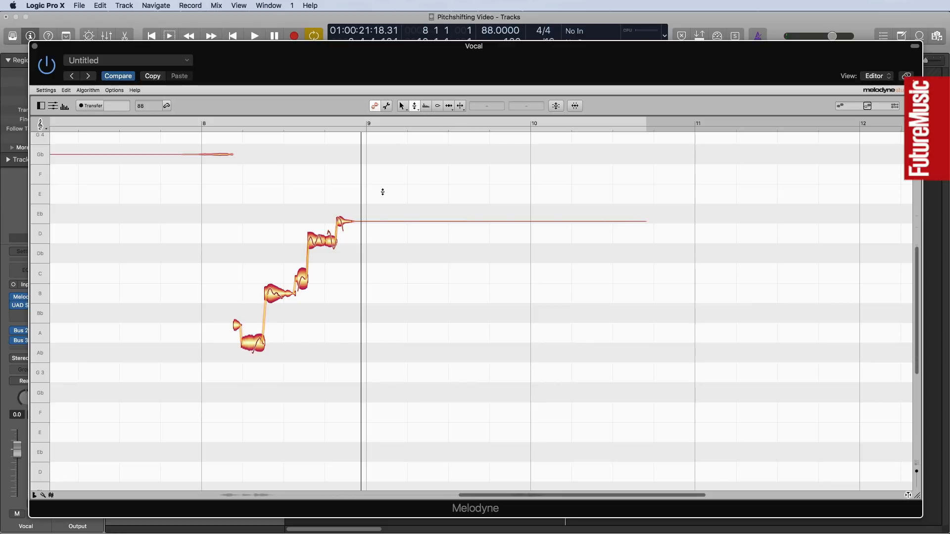
pyautogui.press('space')
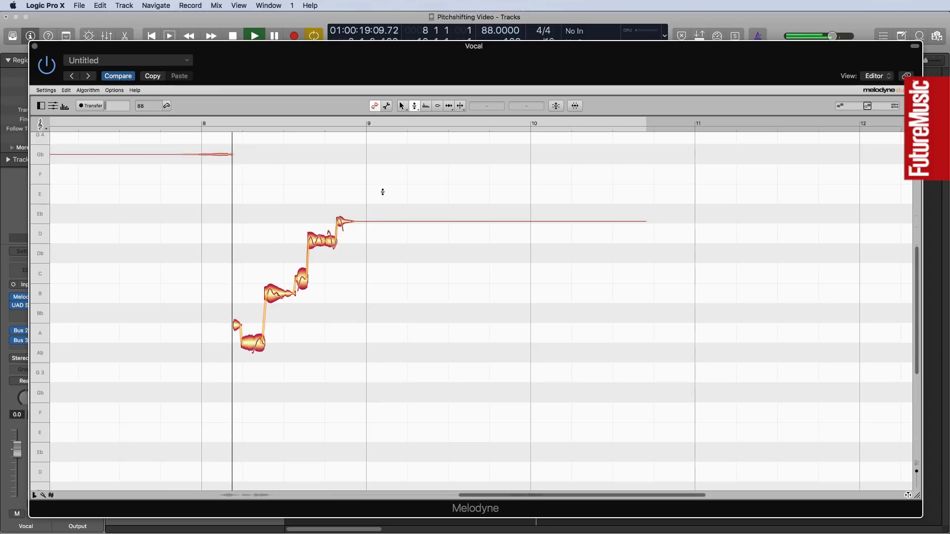
pyautogui.moveTo(264, 355); pyautogui.dragTo(264, 246)
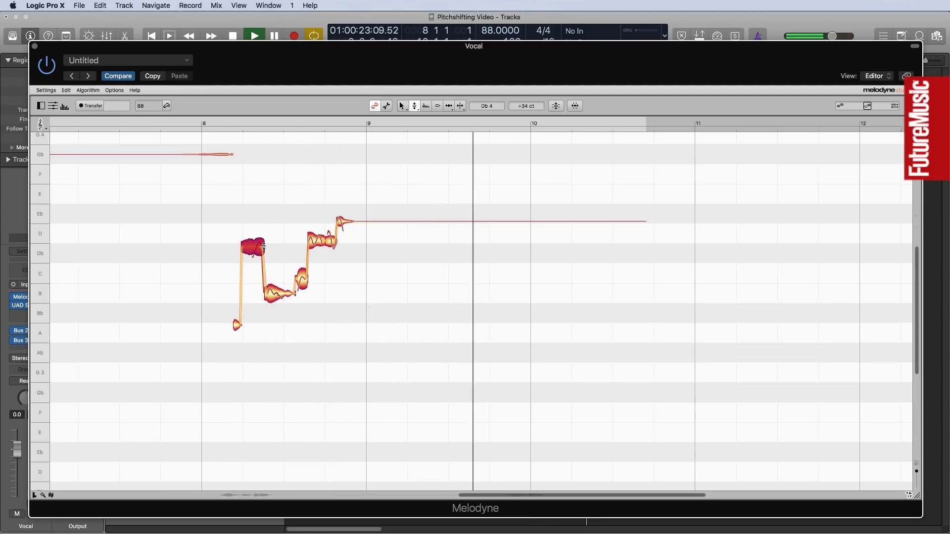
pyautogui.moveTo(264, 246); pyautogui.dragTo(264, 232)
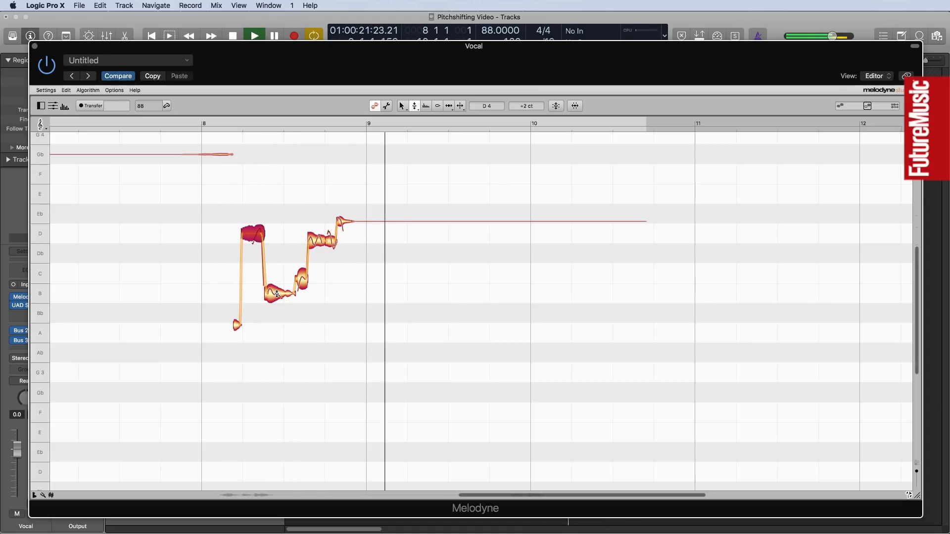
pyautogui.moveTo(277, 294); pyautogui.dragTo(277, 195)
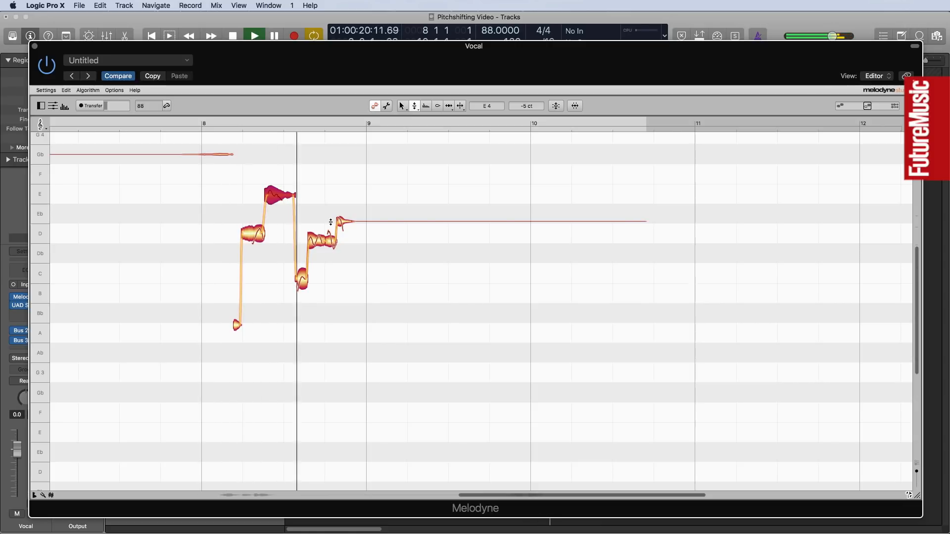
# Raise the short split note to D4 and the closing notes to G4, also trying Gb4 for the short note.
pyautogui.moveTo(302, 281); pyautogui.dragTo(298, 234)
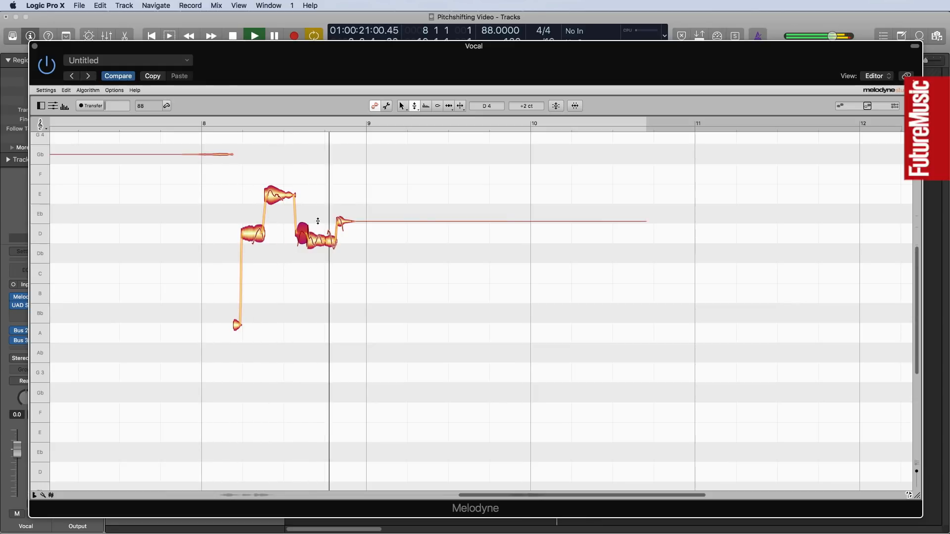
pyautogui.moveTo(317, 218); pyautogui.dragTo(319, 138)
pyautogui.scroll(5, 462, 303)
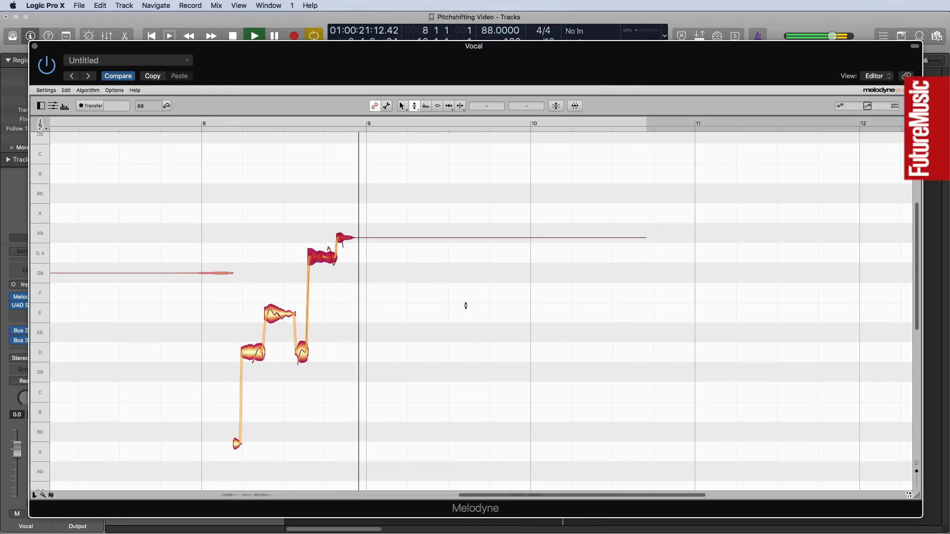
pyautogui.moveTo(347, 238); pyautogui.dragTo(350, 256)
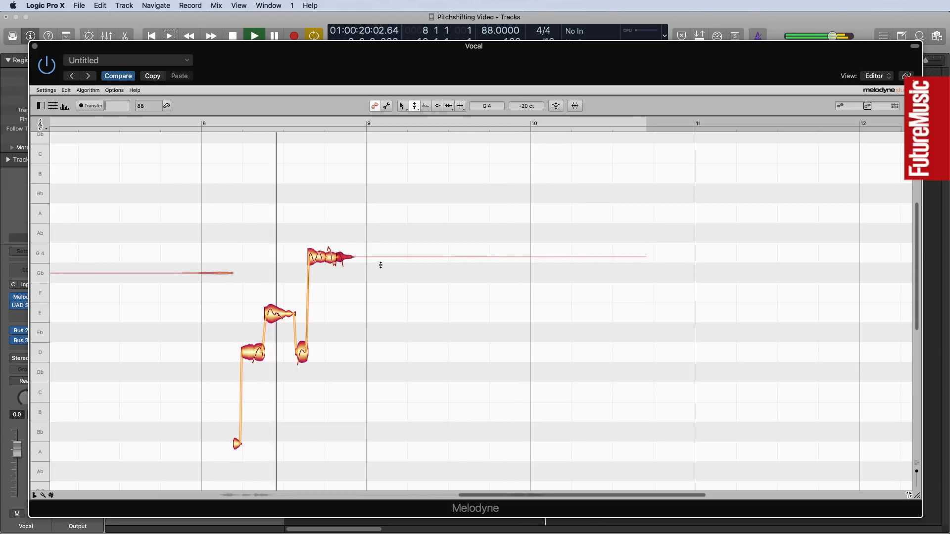
pyautogui.moveTo(301, 353); pyautogui.dragTo(303, 283)
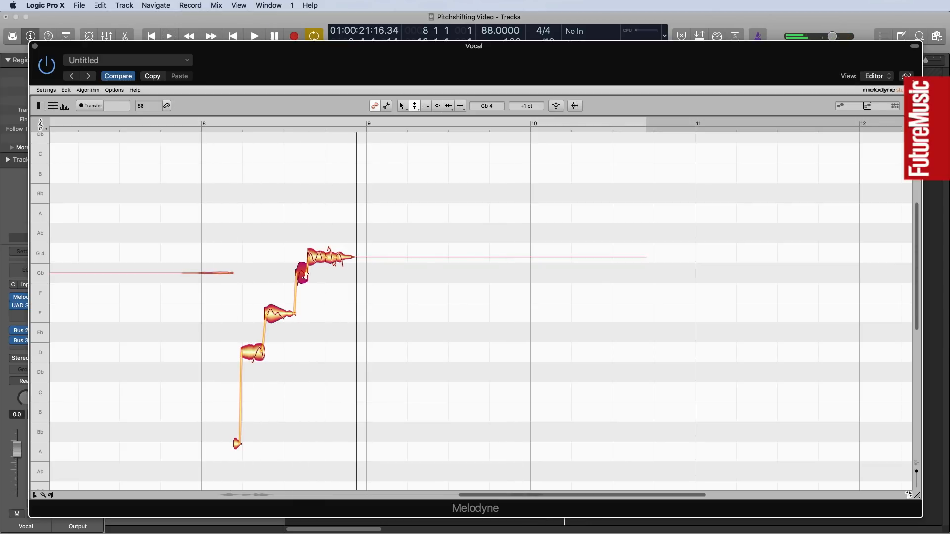
pyautogui.moveTo(304, 273); pyautogui.dragTo(303, 353)
# Select the closing G4 notes and reduce their pitch modulation further with the Pitch Modulation tool.
pyautogui.moveTo(315, 227); pyautogui.dragTo(357, 275)
pyautogui.click(336, 289)
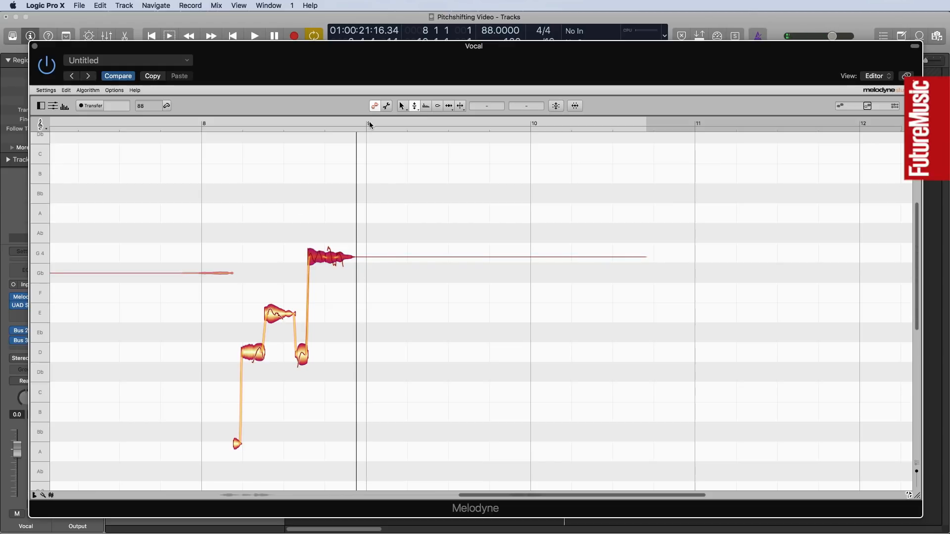
pyautogui.click(416, 108)
pyautogui.click(414, 119)
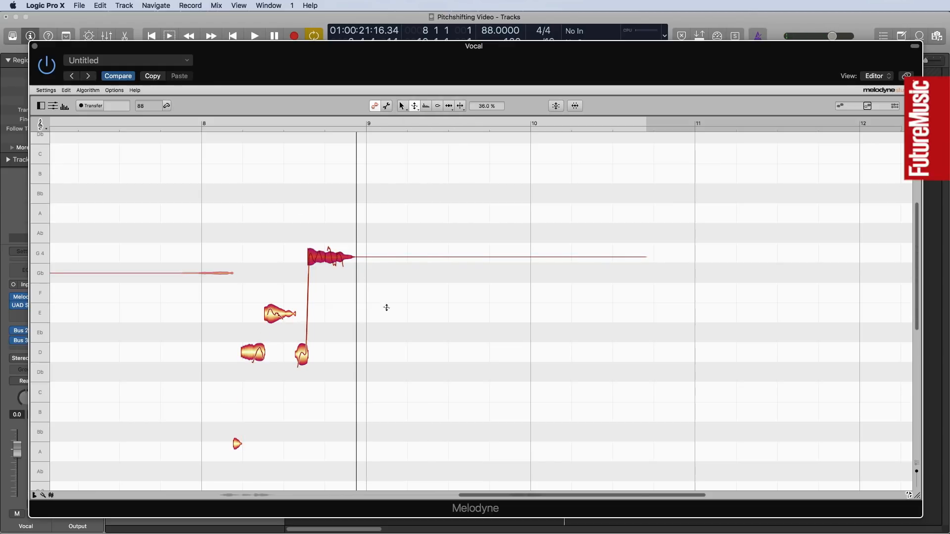
pyautogui.moveTo(319, 257); pyautogui.dragTo(319, 263)
pyautogui.click(415, 236)
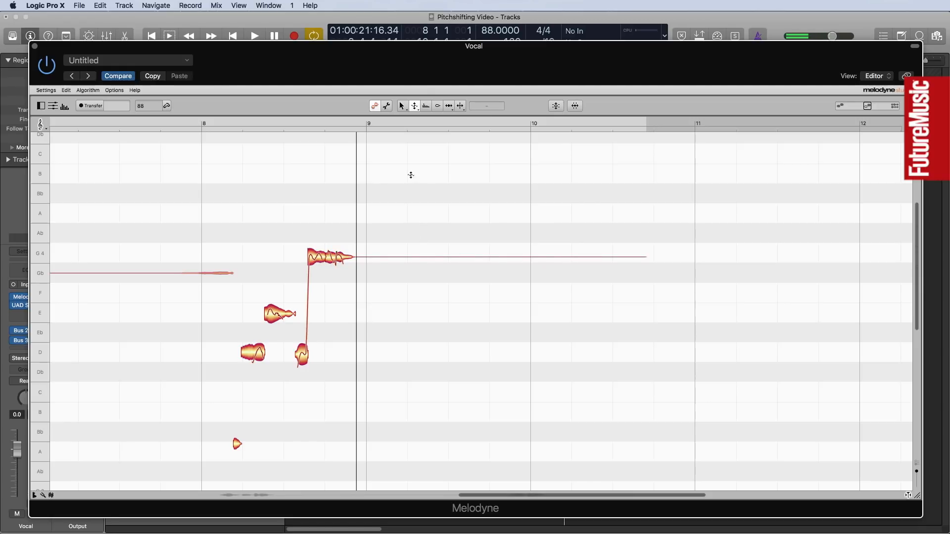
# Lower the amplitude of the closing G4 notes to -7.20 dB and the E4 note to -1.32 dB, checking the phrase in playback.
pyautogui.click(437, 108)
pyautogui.click(318, 257)
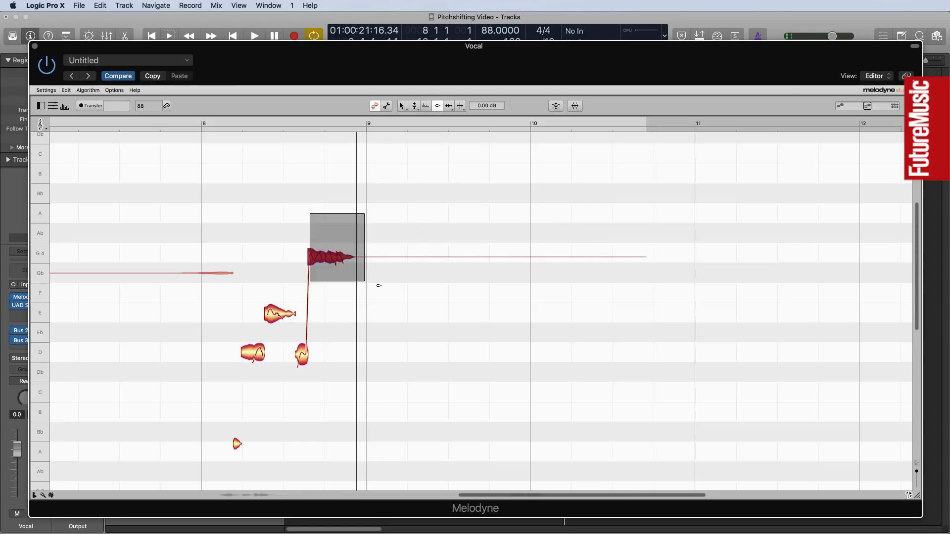
pyautogui.moveTo(315, 256); pyautogui.dragTo(313, 286)
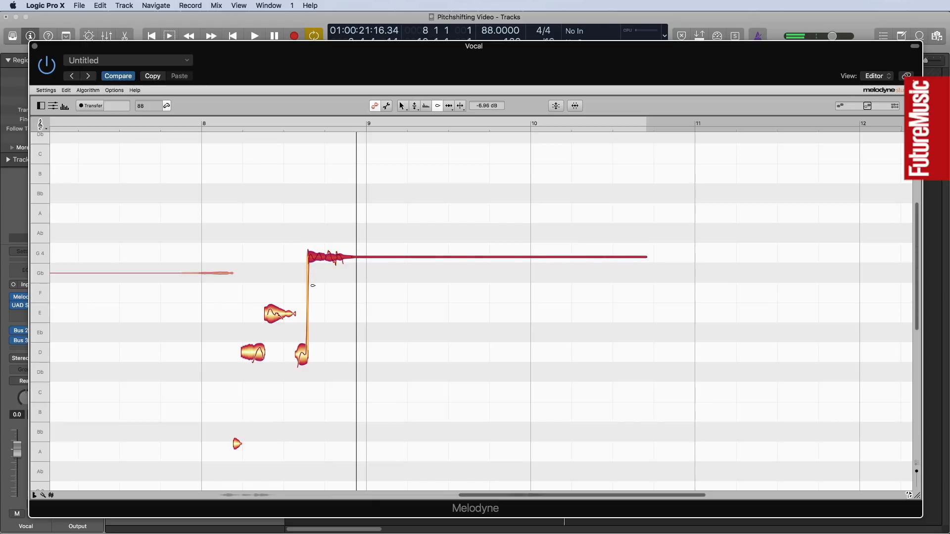
pyautogui.click(300, 359)
pyautogui.click(278, 314)
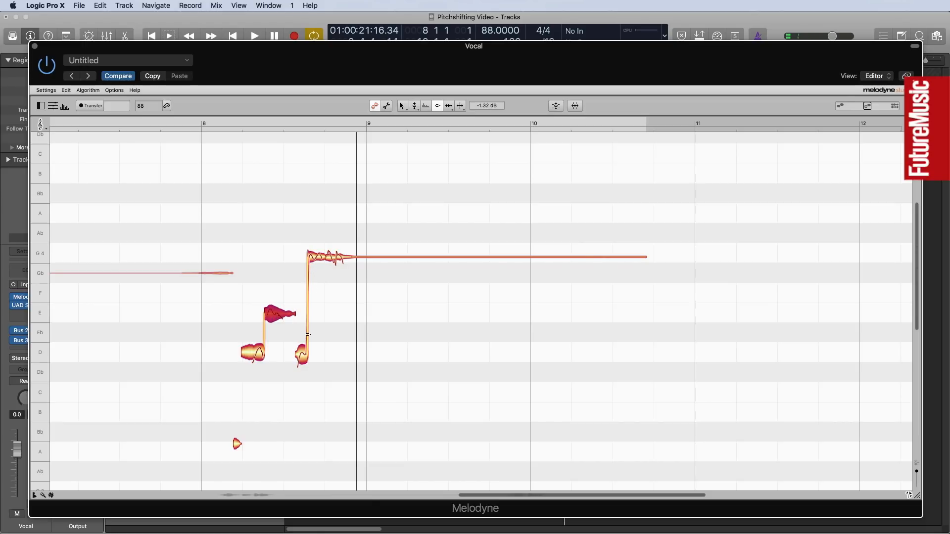
pyautogui.press('space')
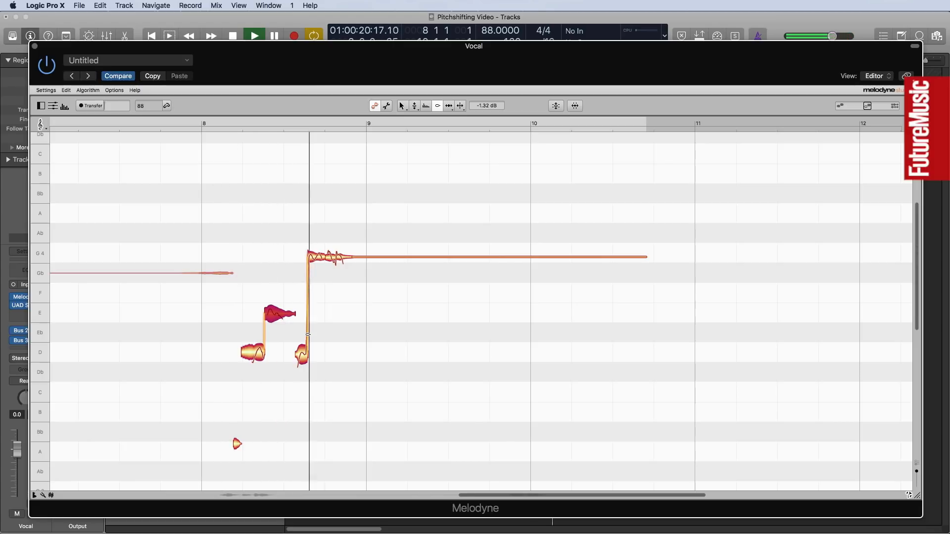
pyautogui.press('space')
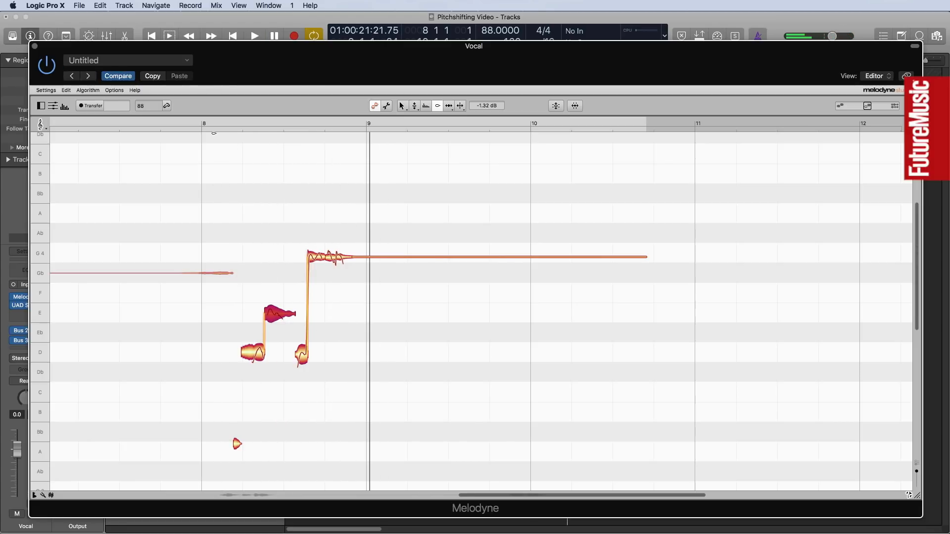
# Close the Melodyne window, turn off cycle playback and return the playhead to the start of the project.
pyautogui.click(35, 46)
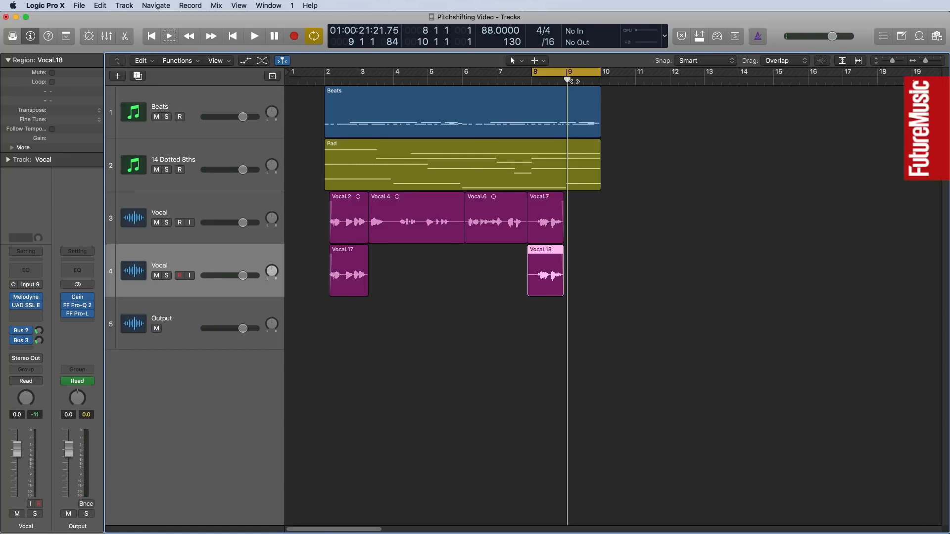
pyautogui.click(558, 76)
pyautogui.press('Return')
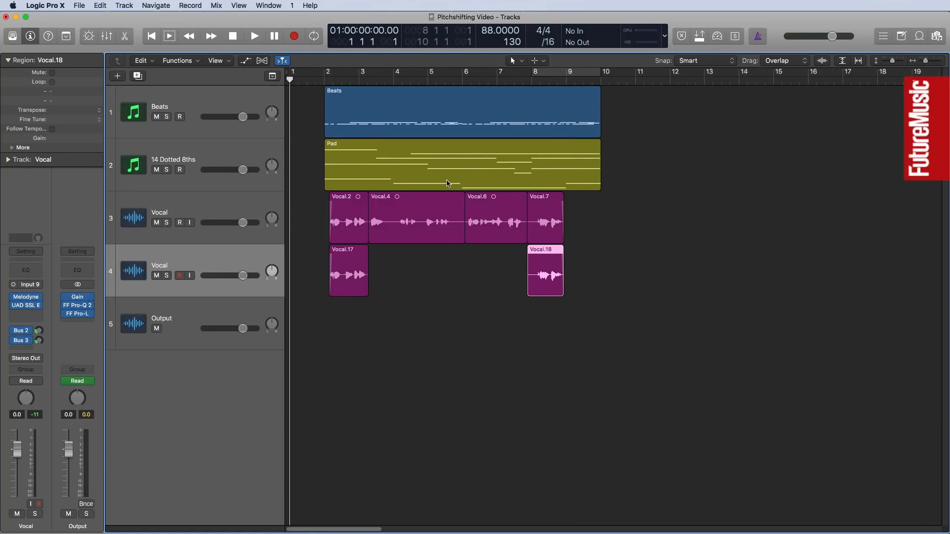
# Set the second Vocal track's volume to -4.0 dB, adjust its Bus 3 send level and fine-tune the volume to -4.6 dB.
pyautogui.doubleClick(17, 414)
pyautogui.write('-4')
pyautogui.press('Return')
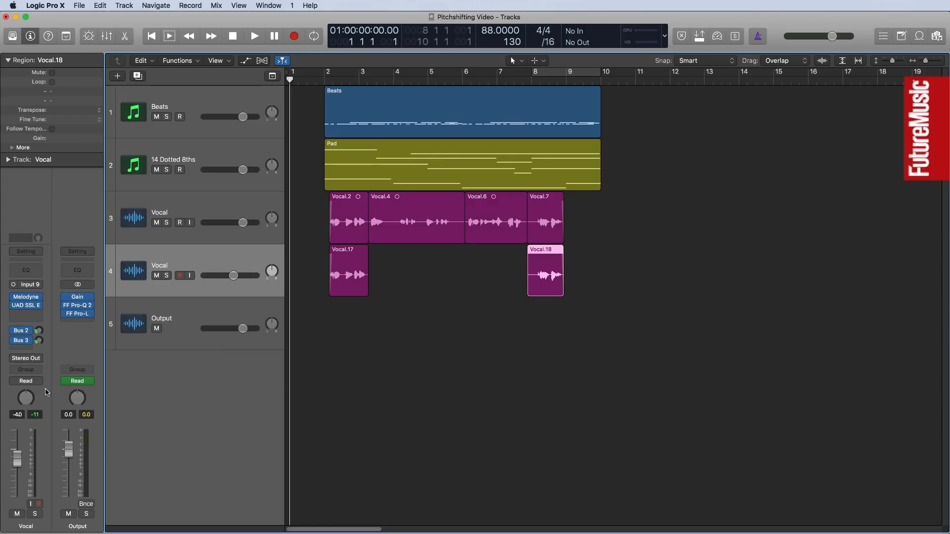
pyautogui.click(24, 332)
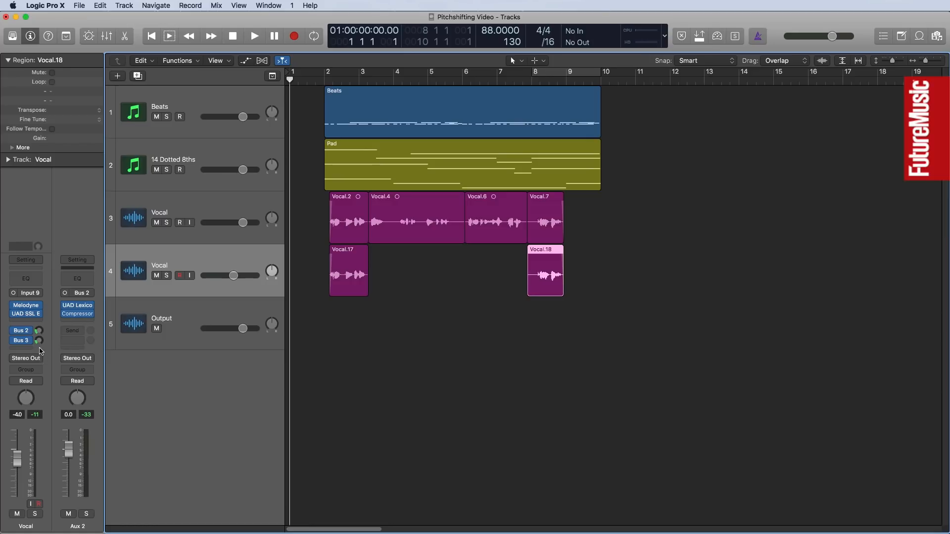
pyautogui.click(21, 341)
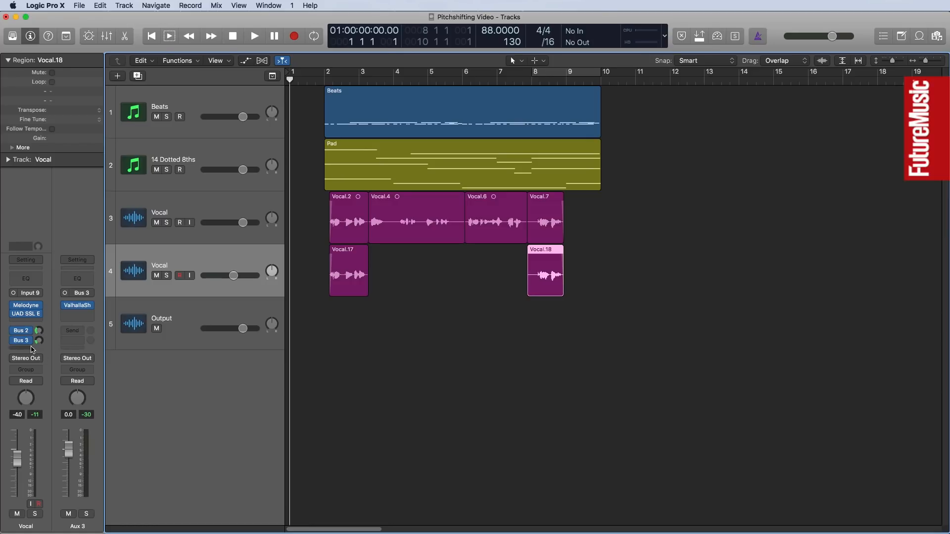
pyautogui.moveTo(39, 342); pyautogui.dragTo(40, 345)
pyautogui.moveTo(18, 460); pyautogui.dragTo(21, 465)
# Play the arrangement from the start while viewing the harmony in Melodyne, and return the playhead to the beginning.
pyautogui.press('space')
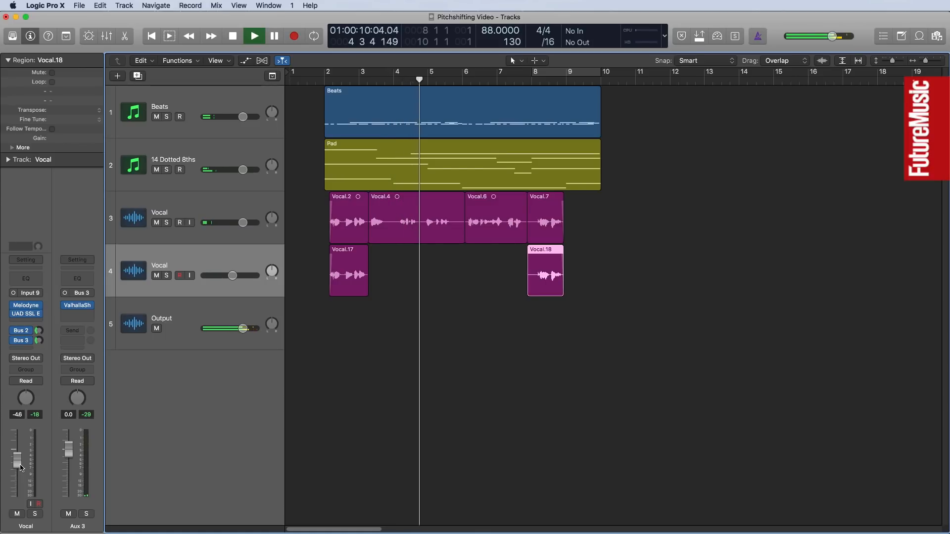
pyautogui.click(28, 305)
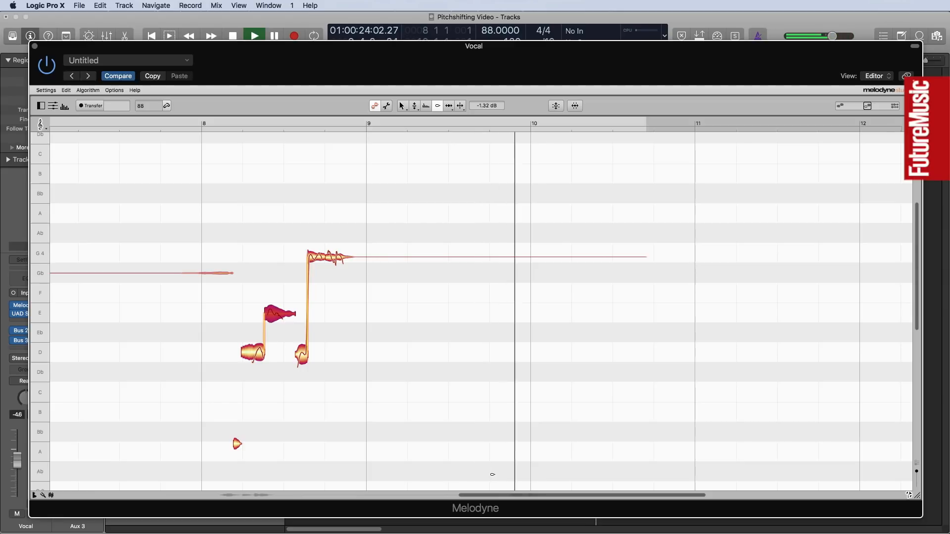
pyautogui.press('space')
pyautogui.press('Return')
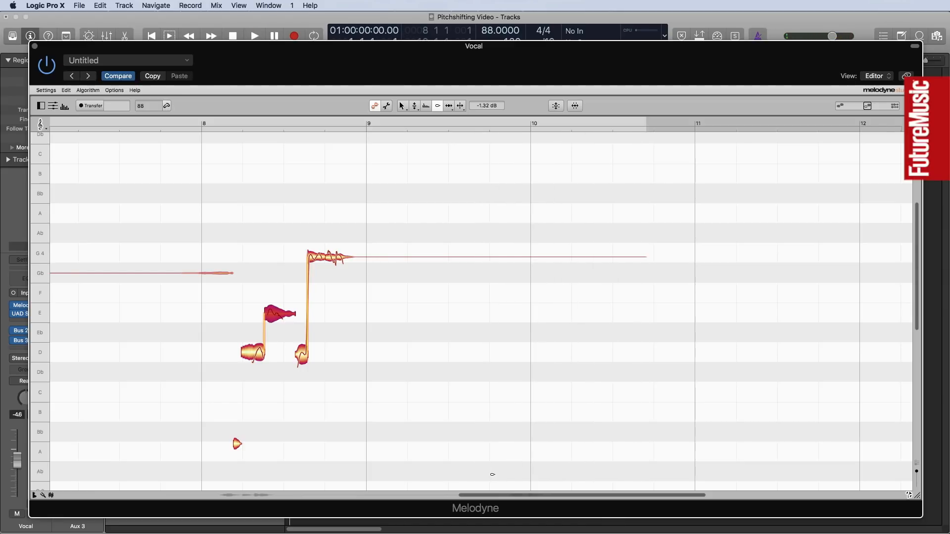